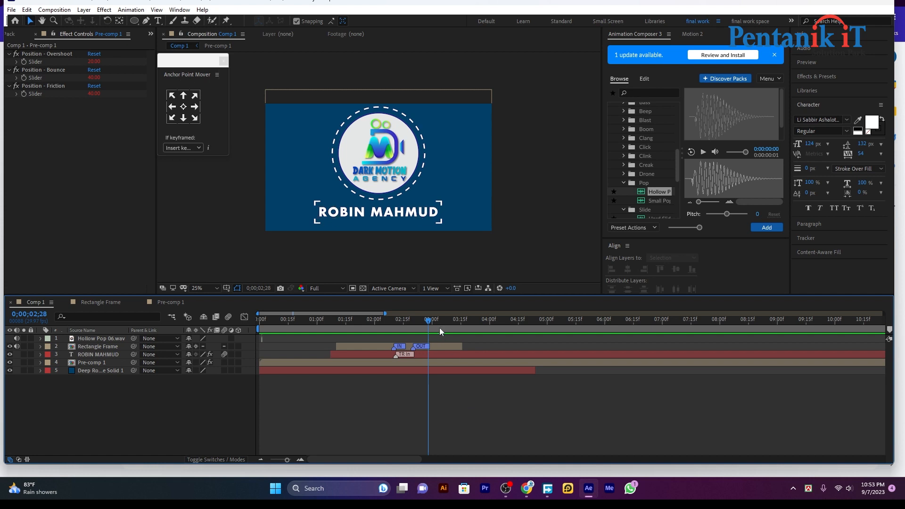
Scrub the playhead from 0;00;02;17 back to 0;00;01;00 to review the logo animation's start.
{"action": "left_click", "coordinate": [406, 326]}
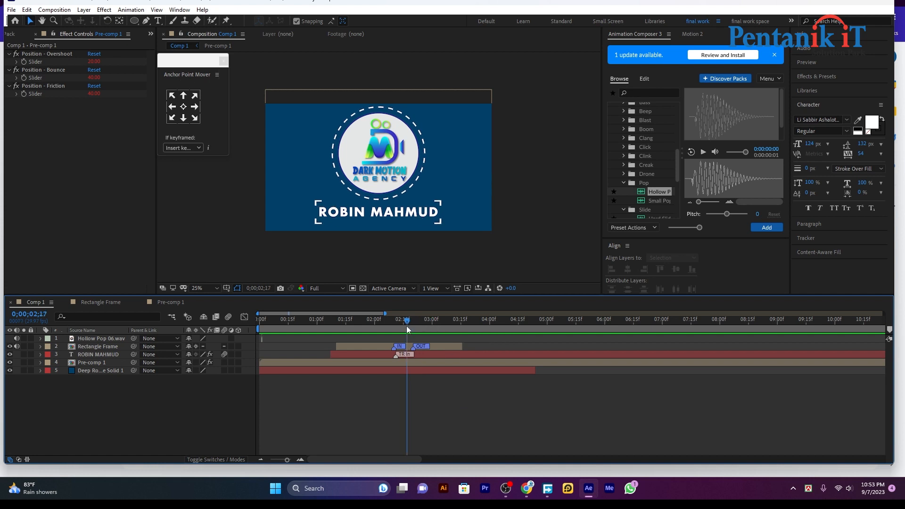
{"action": "left_click_drag", "start_coordinate": [406, 326], "coordinate": [317, 359]}
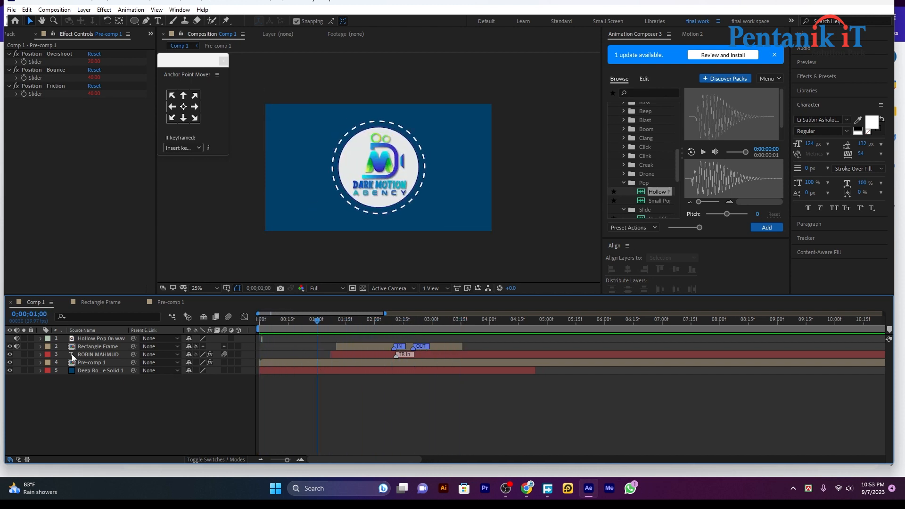
{"action": "left_click", "coordinate": [90, 359]}
{"action": "left_click", "coordinate": [98, 354]}
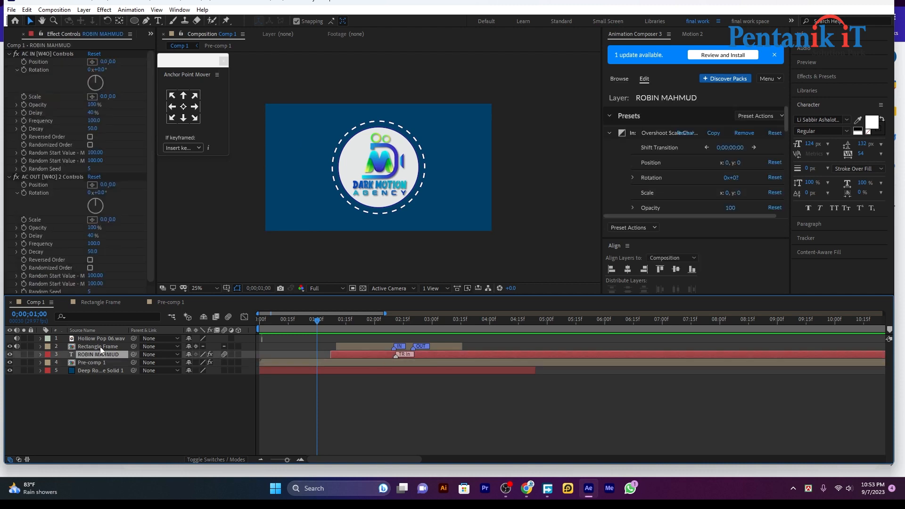
{"action": "key", "text": "Delete"}
{"action": "left_click", "coordinate": [100, 346]}
{"action": "key", "text": "Delete"}
{"action": "left_click", "coordinate": [102, 340]}
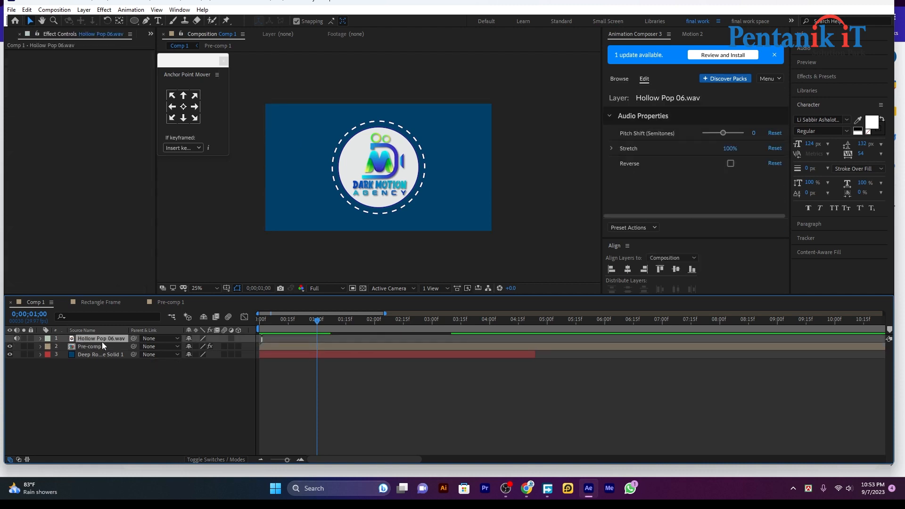
{"action": "key", "text": "Delete"}
{"action": "left_click", "coordinate": [98, 341]}
{"action": "key", "text": "Delete"}
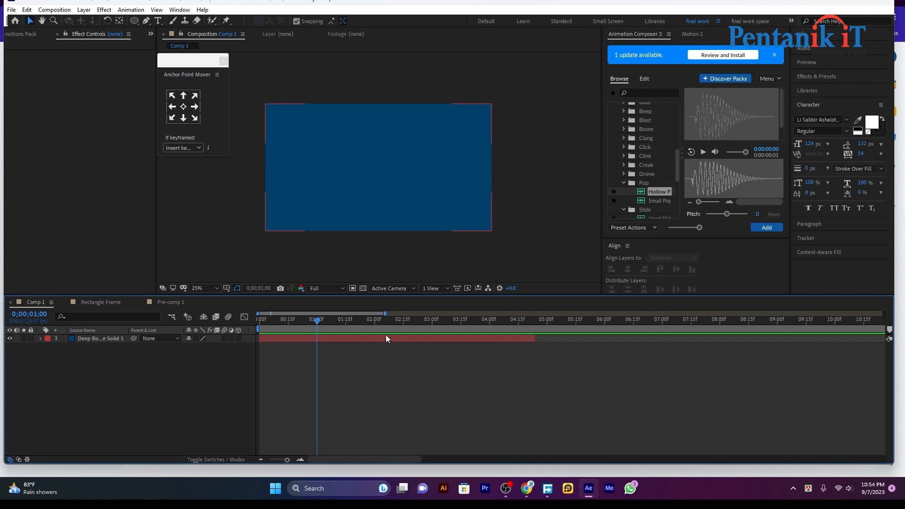
With only the deep blue solid left, draw a rectangle in the upper middle of the comp.
{"action": "left_click", "coordinate": [423, 339]}
{"action": "left_click", "coordinate": [398, 404]}
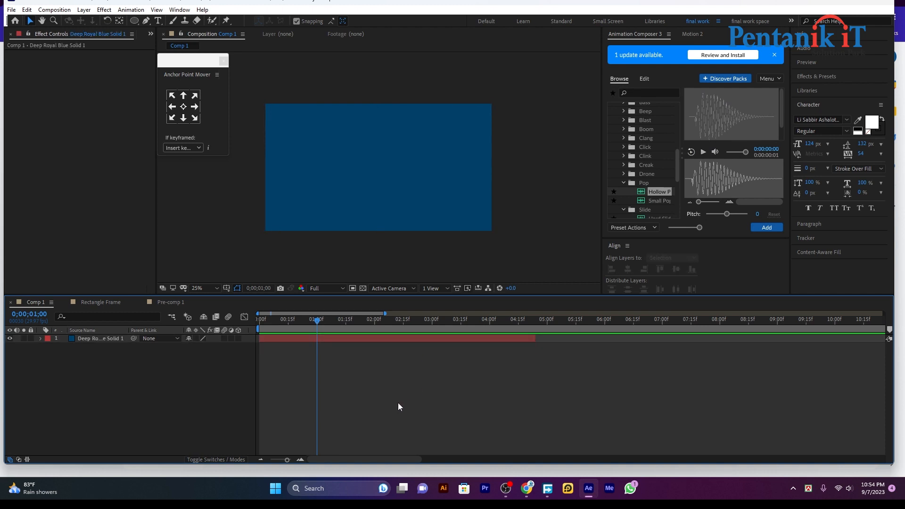
{"action": "left_click_drag", "start_coordinate": [139, 22], "coordinate": [165, 29]}
{"action": "mouse_move", "coordinate": [312, 141]}
{"action": "left_mouse_down"}
{"action": "mouse_move", "coordinate": [415, 182]}
{"action": "mouse_move", "coordinate": [450, 182]}
{"action": "mouse_move", "coordinate": [459, 167]}
{"action": "left_mouse_up"}
Centre the rectangle horizontally and vertically in the composition and stretch it wider.
{"action": "left_click", "coordinate": [371, 421]}
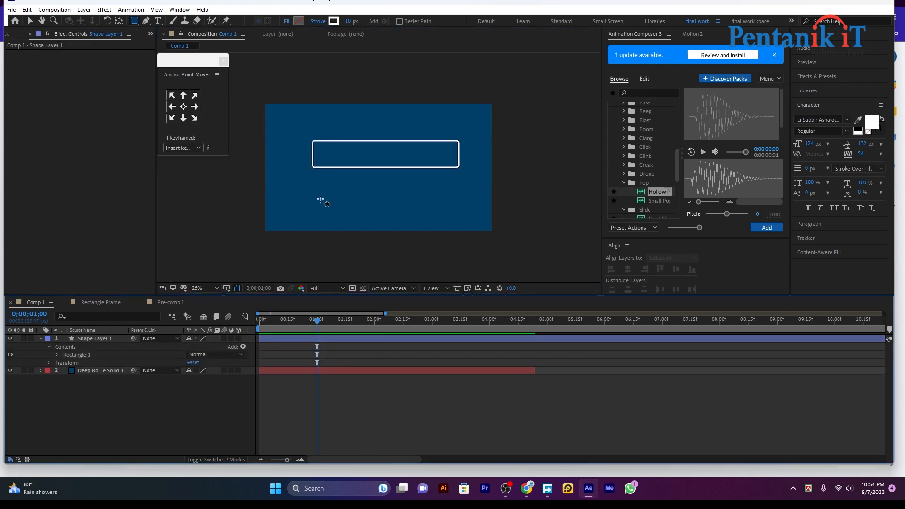
{"action": "left_click", "coordinate": [32, 20]}
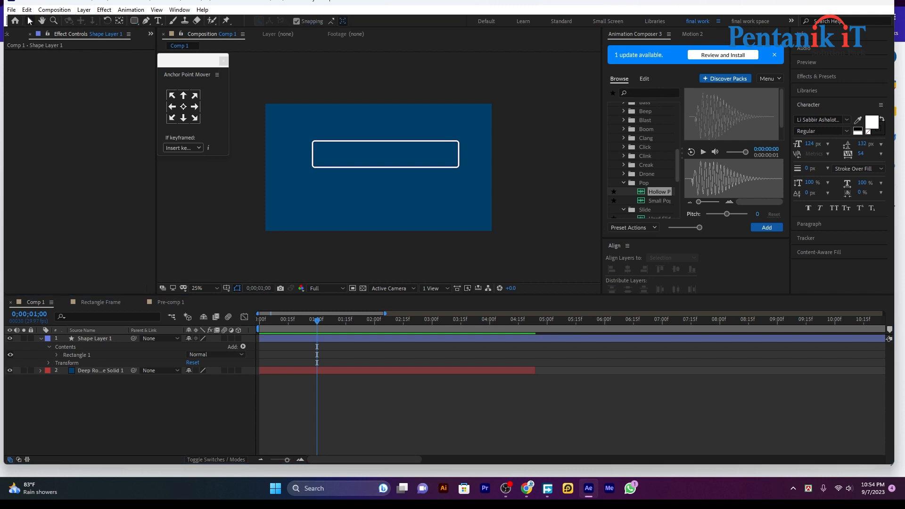
{"action": "left_click", "coordinate": [347, 166]}
{"action": "left_click", "coordinate": [627, 269]}
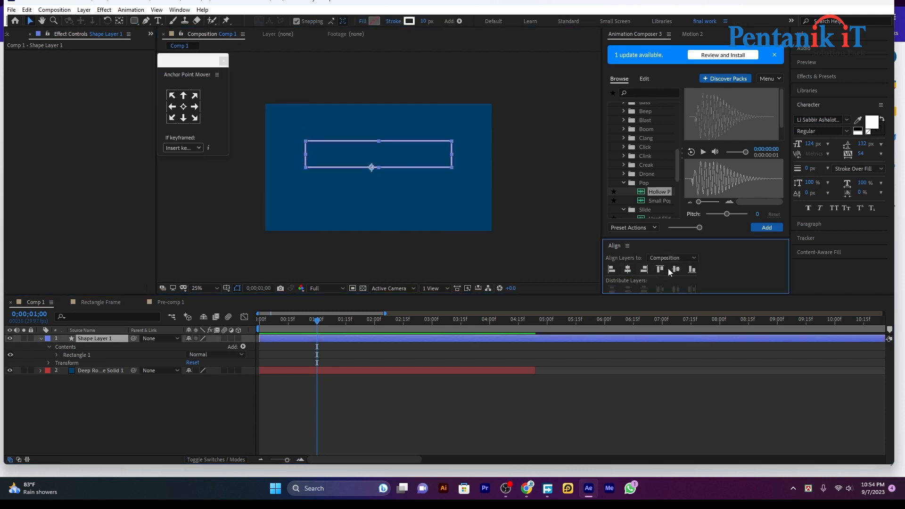
{"action": "left_click", "coordinate": [675, 269]}
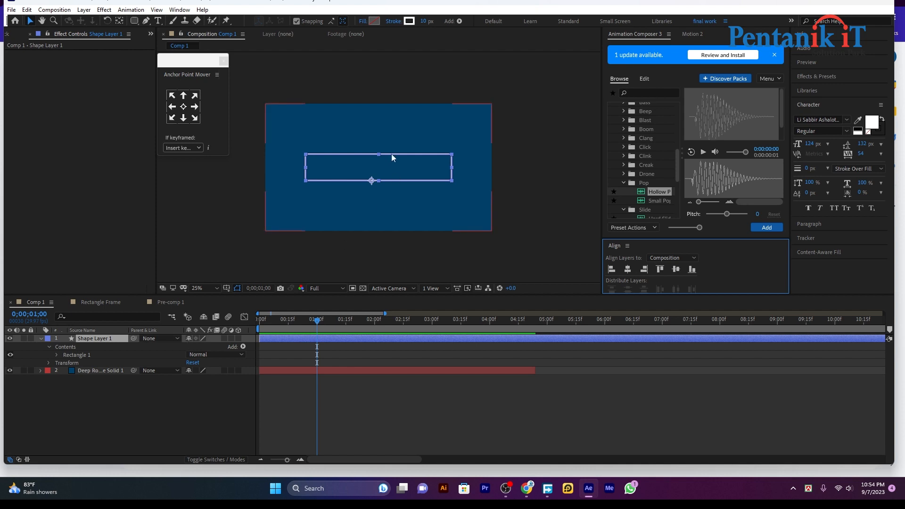
{"action": "left_click_drag", "start_coordinate": [452, 167], "coordinate": [464, 170]}
Try a solid teal fill on the rectangle, then cancel so it stays an unfilled white outline.
{"action": "left_click", "coordinate": [380, 392]}
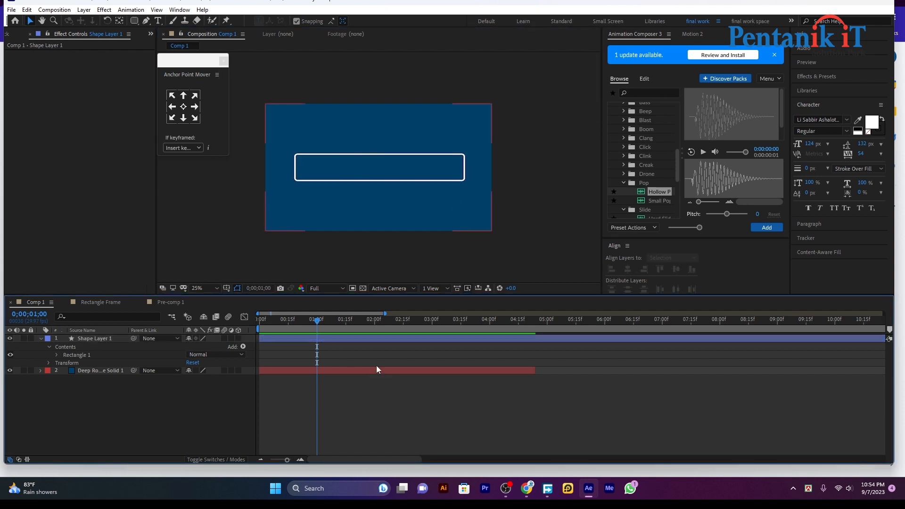
{"action": "left_click", "coordinate": [388, 335]}
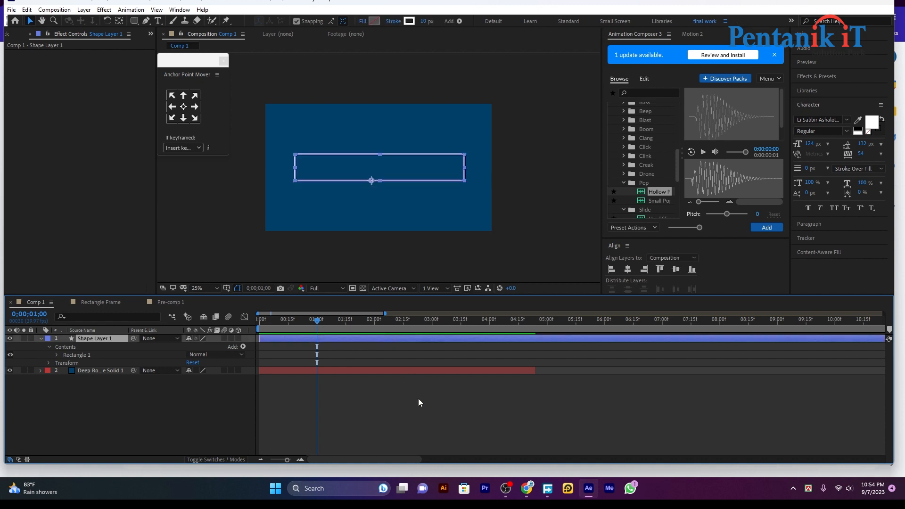
{"action": "left_click", "coordinate": [370, 353]}
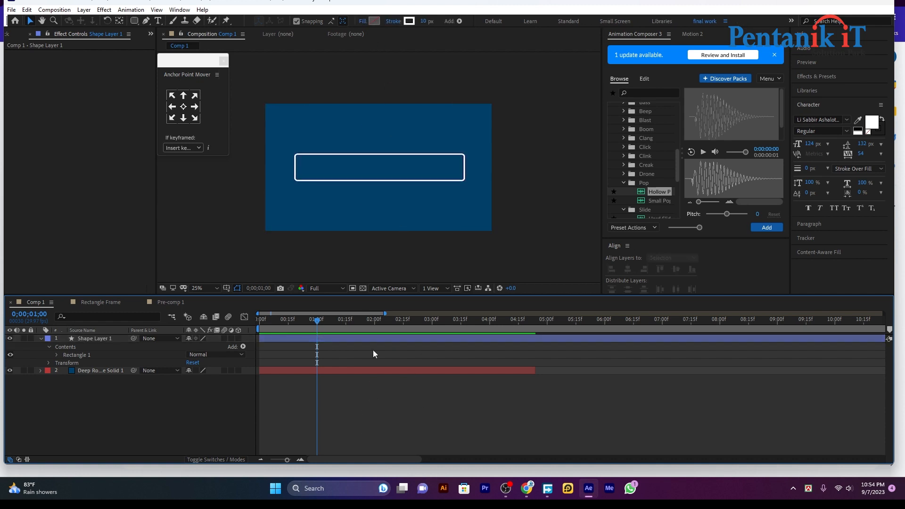
{"action": "left_click", "coordinate": [380, 341]}
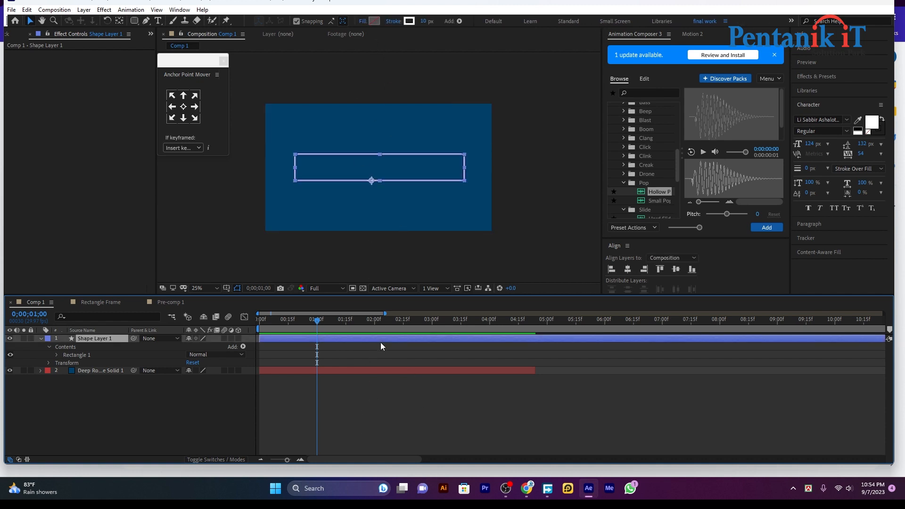
{"action": "left_click", "coordinate": [363, 21]}
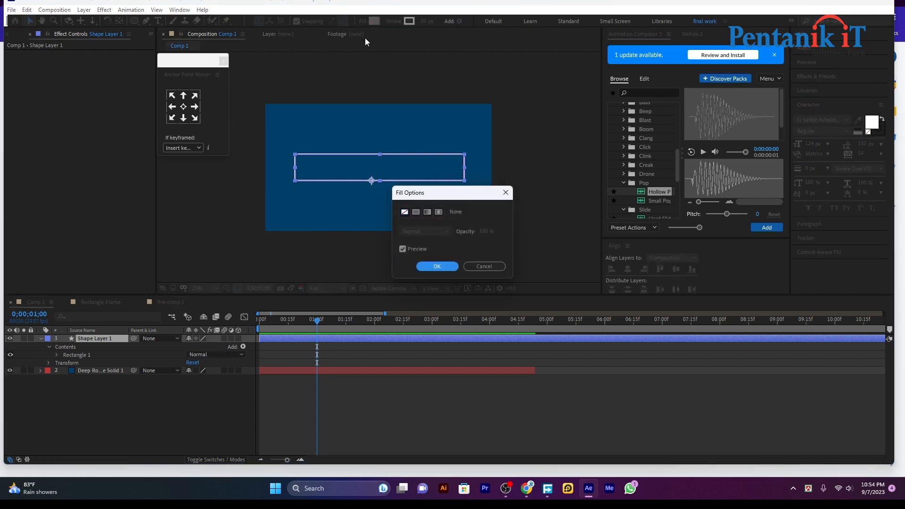
{"action": "left_click", "coordinate": [416, 212]}
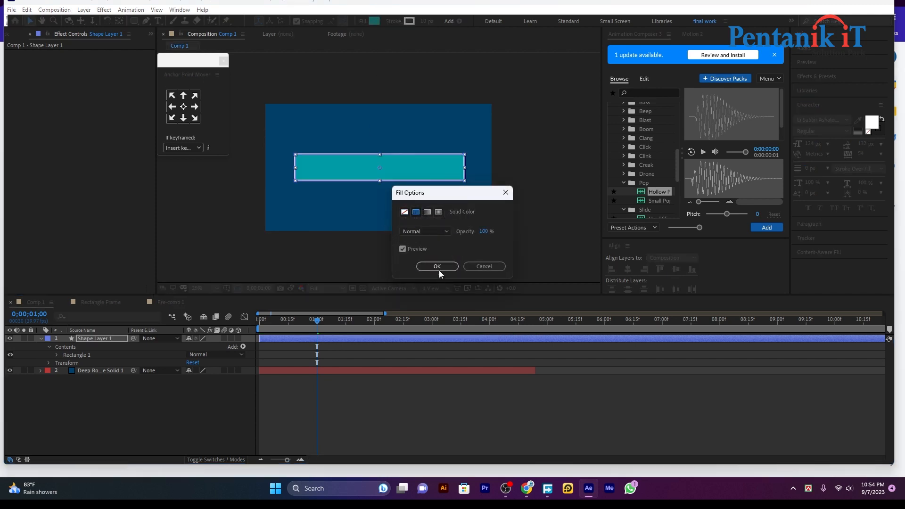
{"action": "left_click", "coordinate": [472, 265]}
{"action": "left_click", "coordinate": [427, 394]}
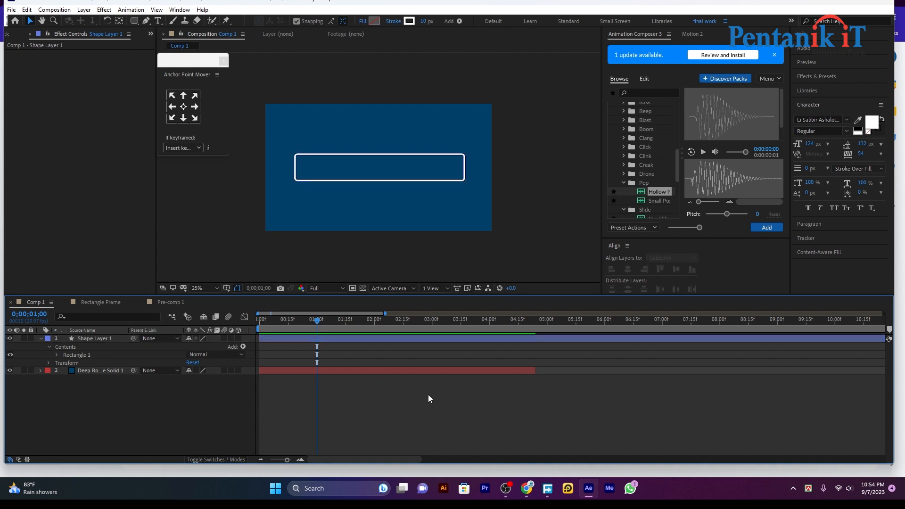
{"action": "left_click", "coordinate": [134, 22]}
Set a solid teal fill and draw a teal bar reaching the white frame's right edge.
{"action": "left_click", "coordinate": [292, 22]}
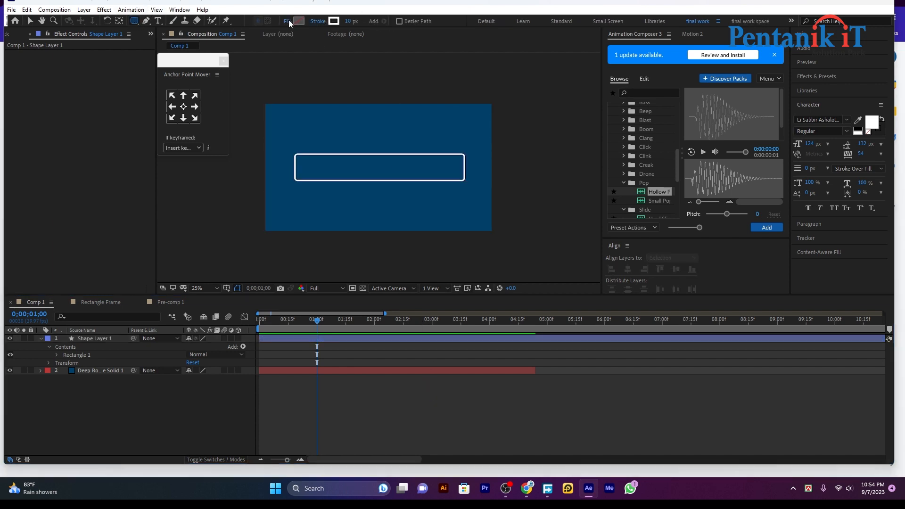
{"action": "left_click", "coordinate": [437, 267]}
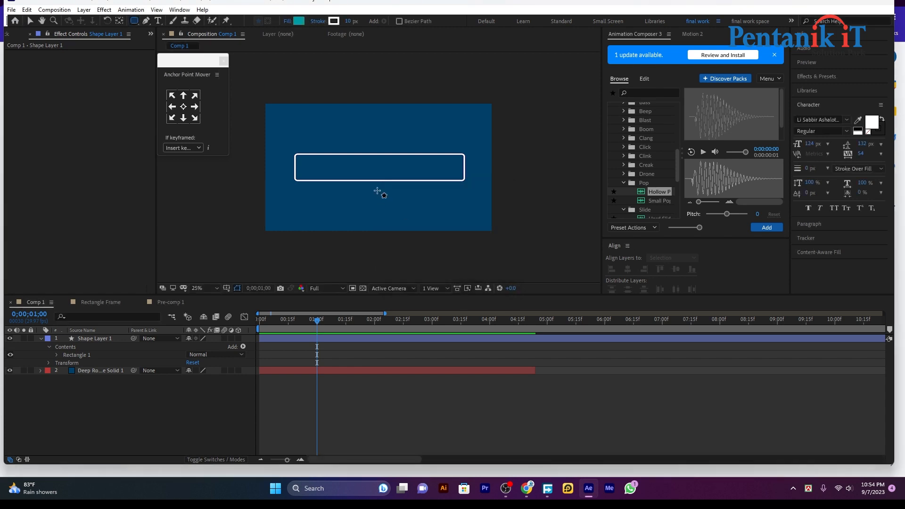
{"action": "left_click_drag", "start_coordinate": [324, 156], "coordinate": [461, 178]}
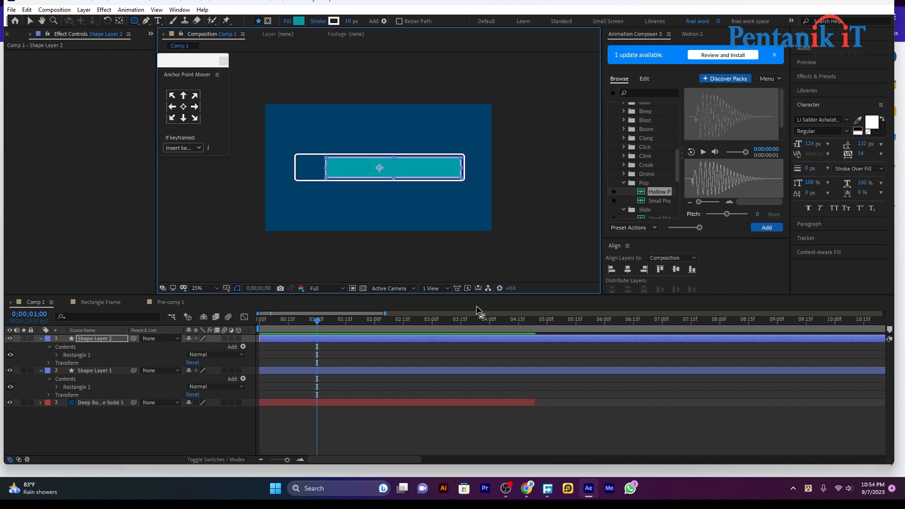
{"action": "left_click", "coordinate": [454, 427]}
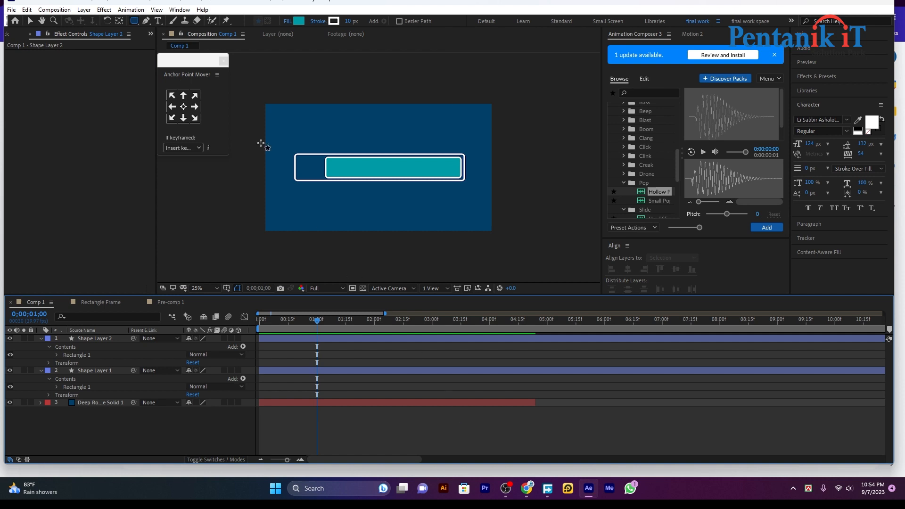
Import whatsapp (1).png from the icon folder on Local Disk (E:) into the project.
{"action": "left_click", "coordinate": [13, 35]}
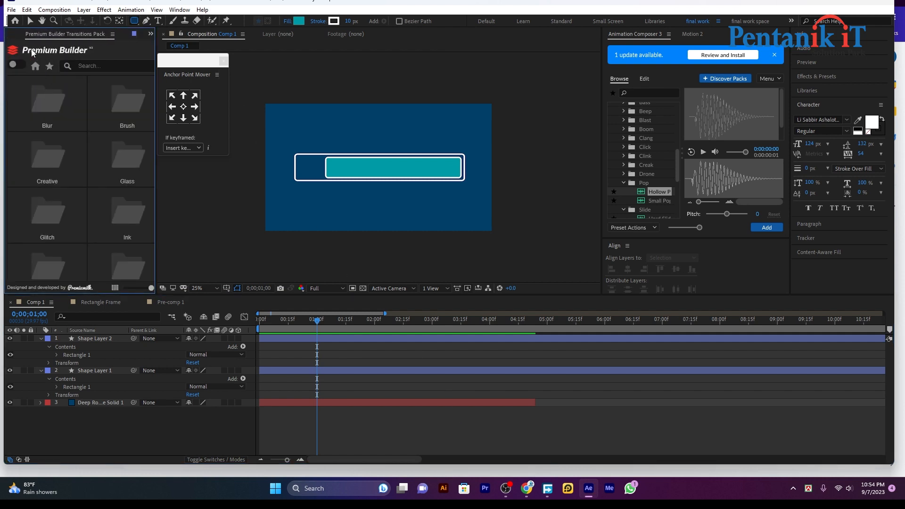
{"action": "left_click", "coordinate": [18, 35]}
{"action": "double_click", "coordinate": [59, 243]}
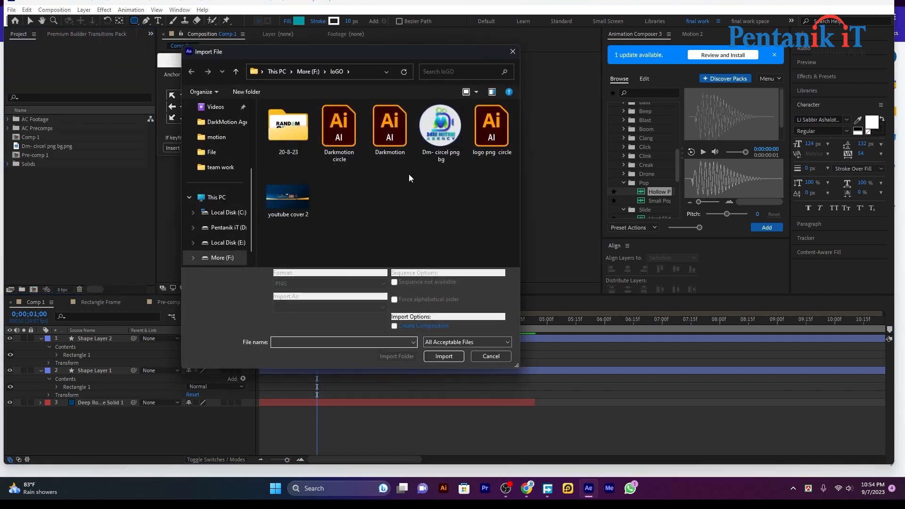
{"action": "scroll", "coordinate": [215, 228], "scroll_direction": "down", "scroll_amount": 1}
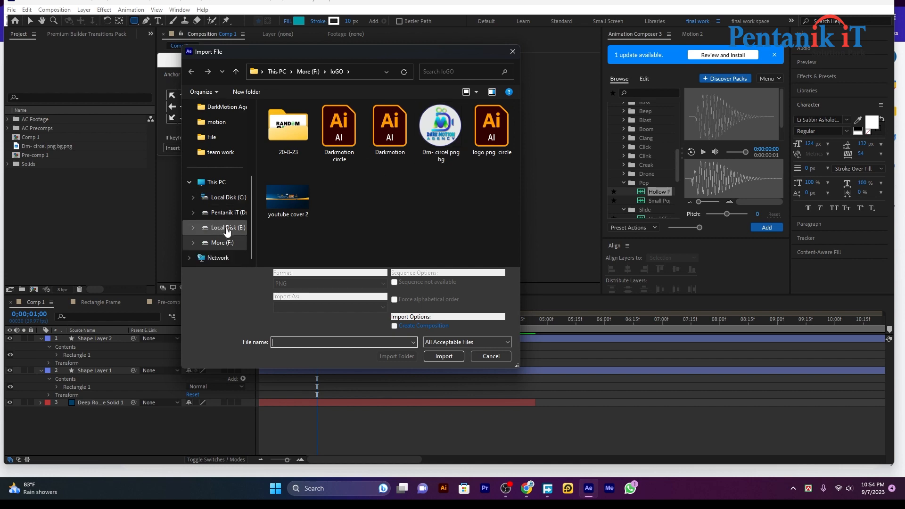
{"action": "left_click", "coordinate": [226, 230]}
{"action": "double_click", "coordinate": [350, 196]}
{"action": "scroll", "coordinate": [372, 179], "scroll_direction": "down", "scroll_amount": 2}
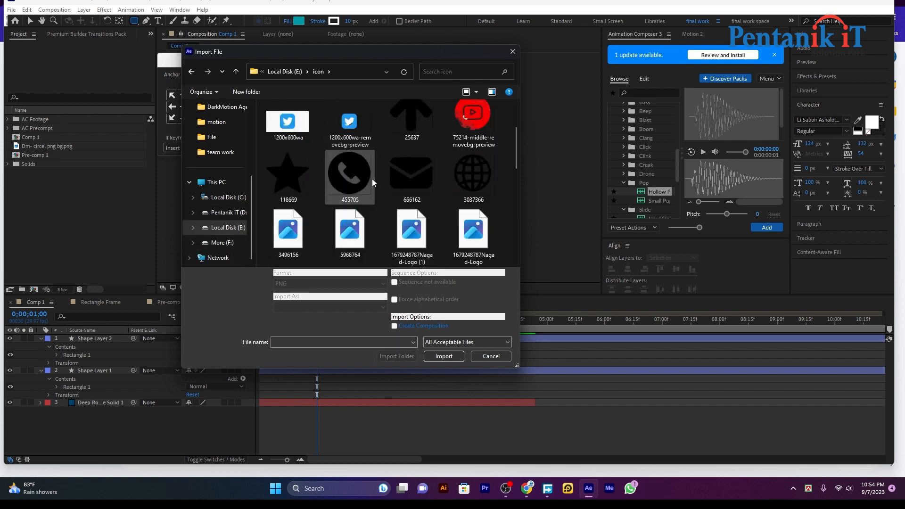
{"action": "scroll", "coordinate": [372, 179], "scroll_direction": "down", "scroll_amount": 4}
{"action": "scroll", "coordinate": [366, 189], "scroll_direction": "down", "scroll_amount": 3}
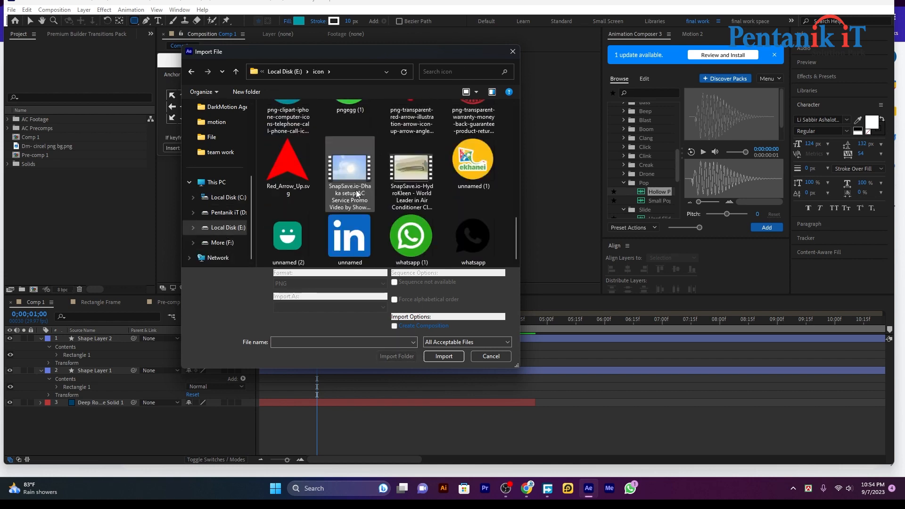
{"action": "double_click", "coordinate": [410, 238]}
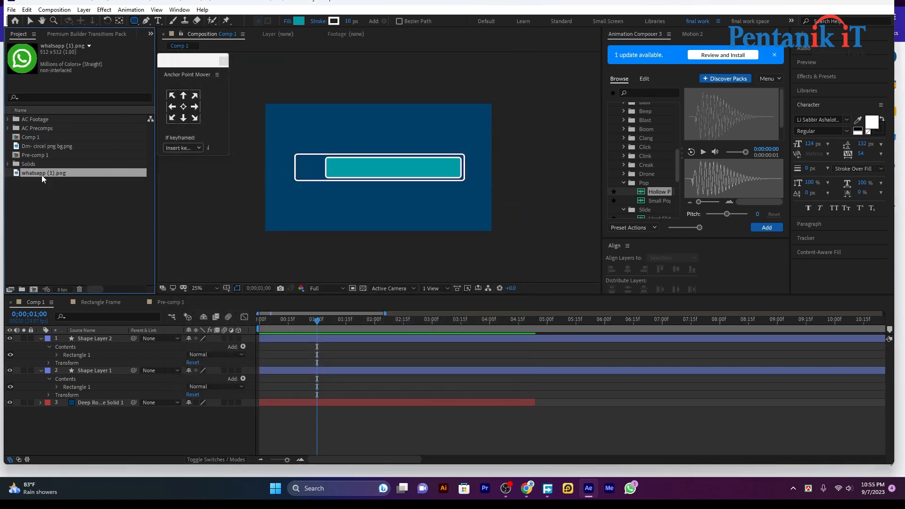
Place the WhatsApp icon between the shape layers, scale it to 34%, and move it to the bar's left end.
{"action": "left_click_drag", "start_coordinate": [43, 178], "coordinate": [142, 363]}
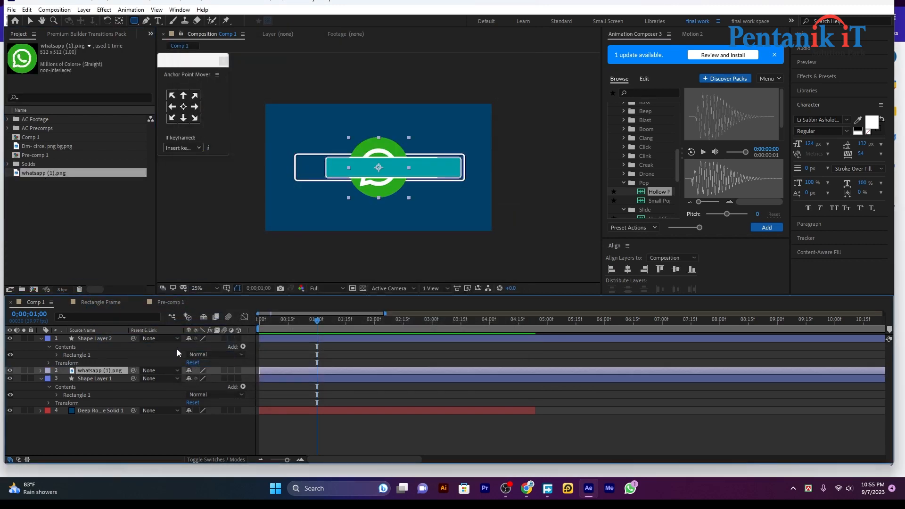
{"action": "key", "text": "s"}
{"action": "left_click_drag", "start_coordinate": [200, 378], "coordinate": [164, 379]}
{"action": "left_click", "coordinate": [30, 20]}
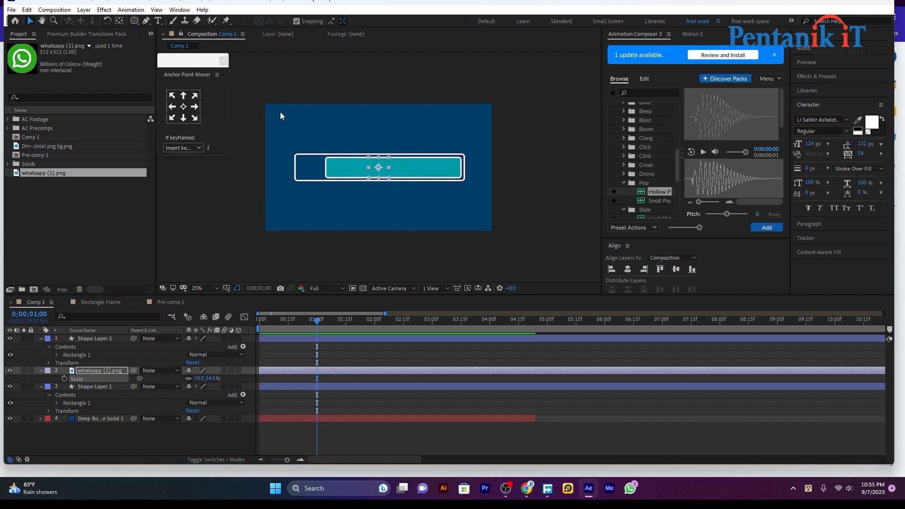
{"action": "left_click_drag", "start_coordinate": [376, 168], "coordinate": [316, 168]}
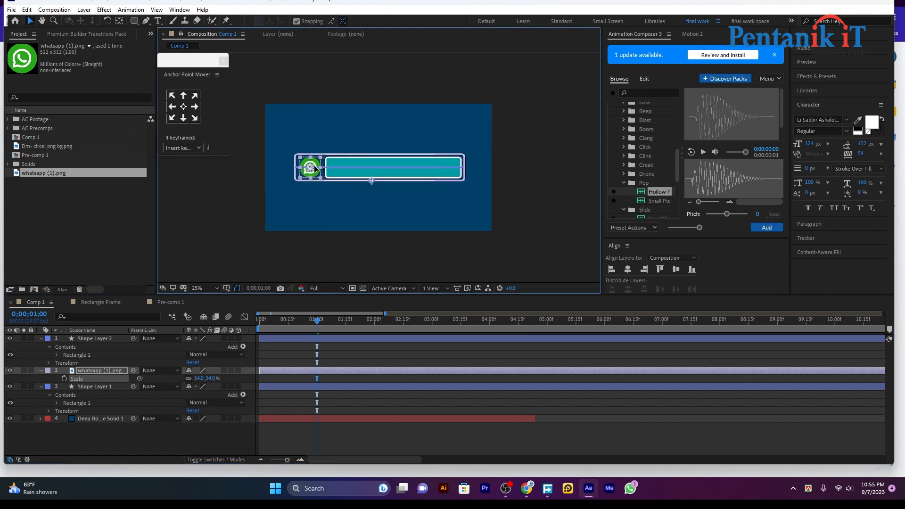
{"action": "left_click", "coordinate": [601, 420]}
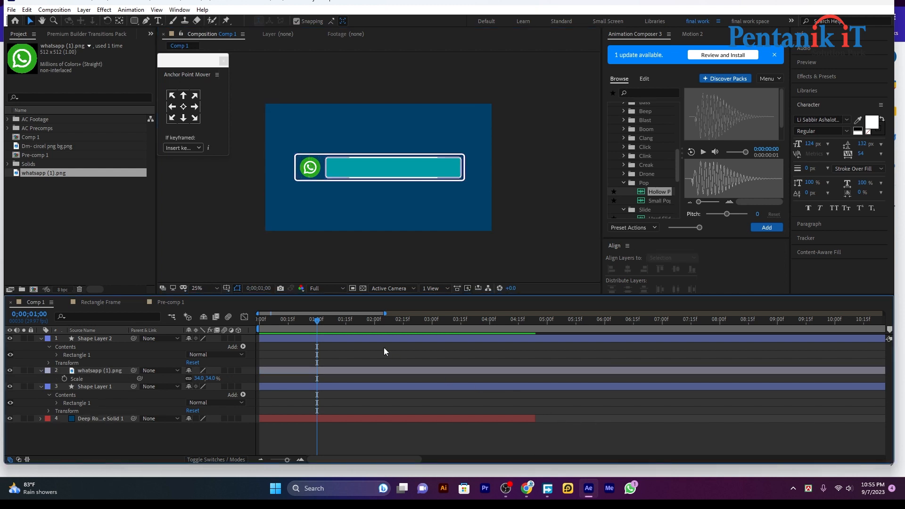
{"action": "left_click_drag", "start_coordinate": [317, 319], "coordinate": [259, 319]}
{"action": "key", "text": "space"}
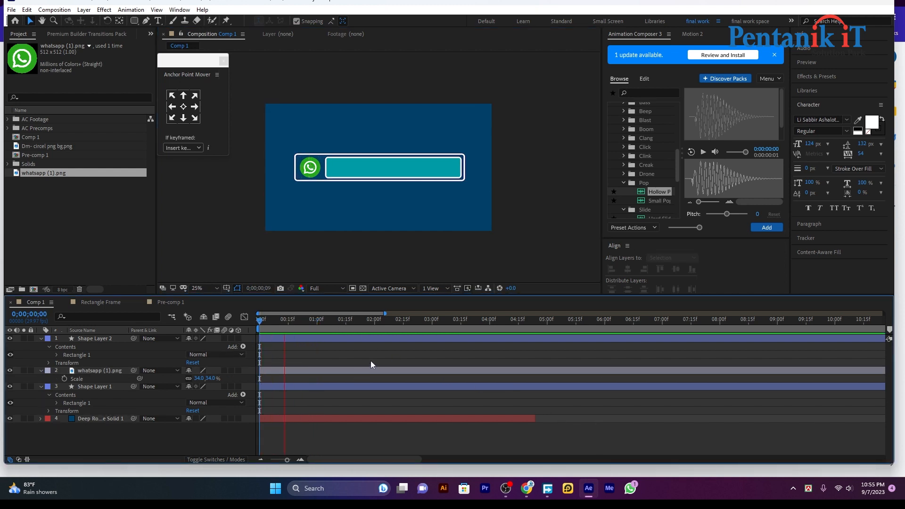
Type the phone number as a new text layer and centre it in the composition.
{"action": "left_click", "coordinate": [159, 20]}
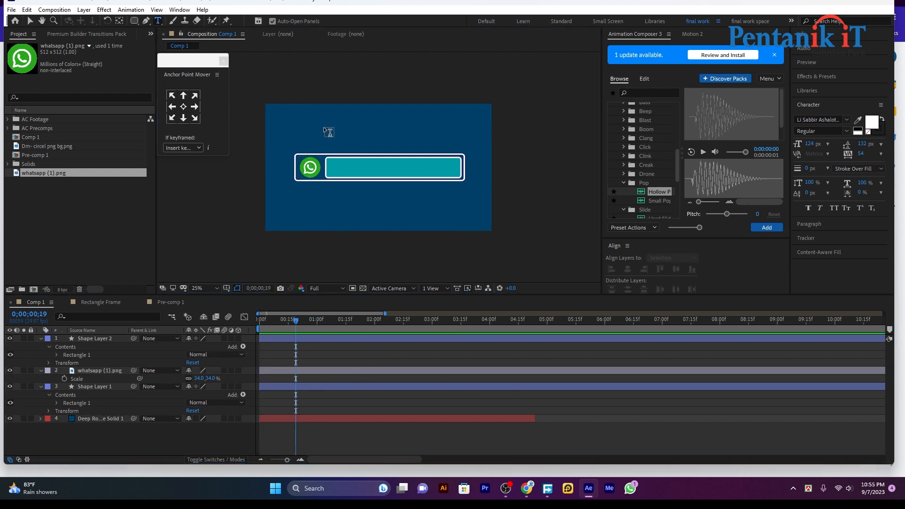
{"action": "left_click", "coordinate": [343, 172]}
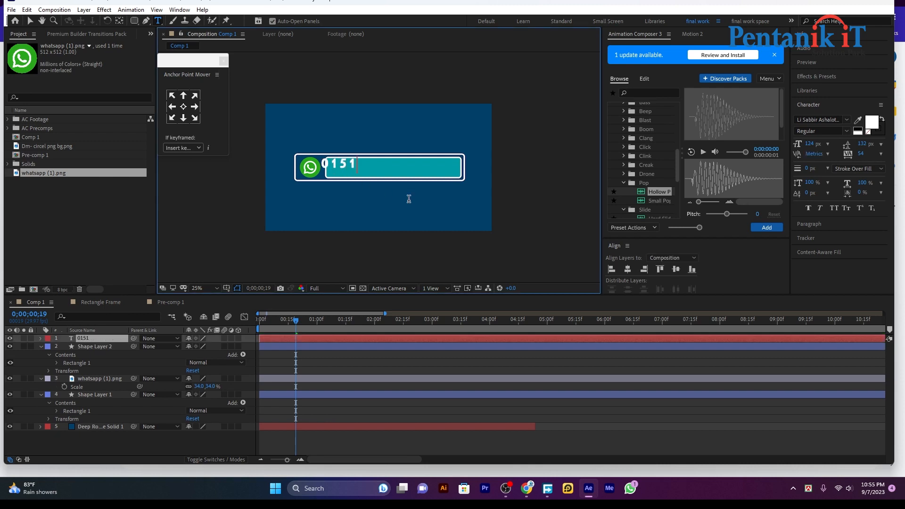
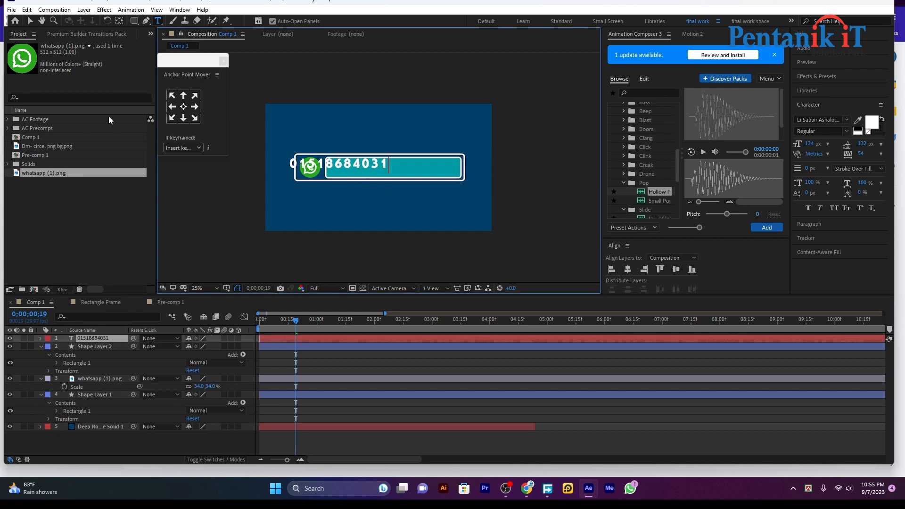
{"action": "left_click", "coordinate": [627, 269]}
{"action": "left_click", "coordinate": [676, 269]}
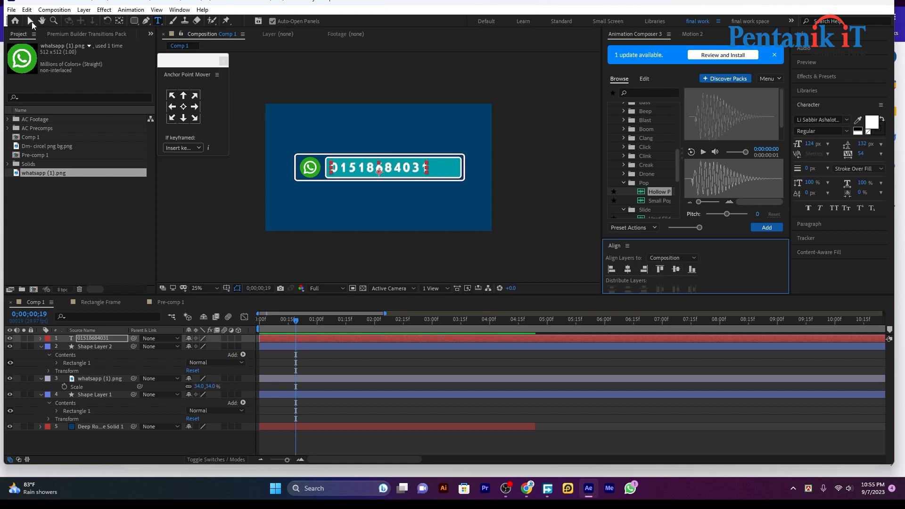
Scale the number text to 114% and nudge it right onto the teal bar.
{"action": "left_click", "coordinate": [30, 21]}
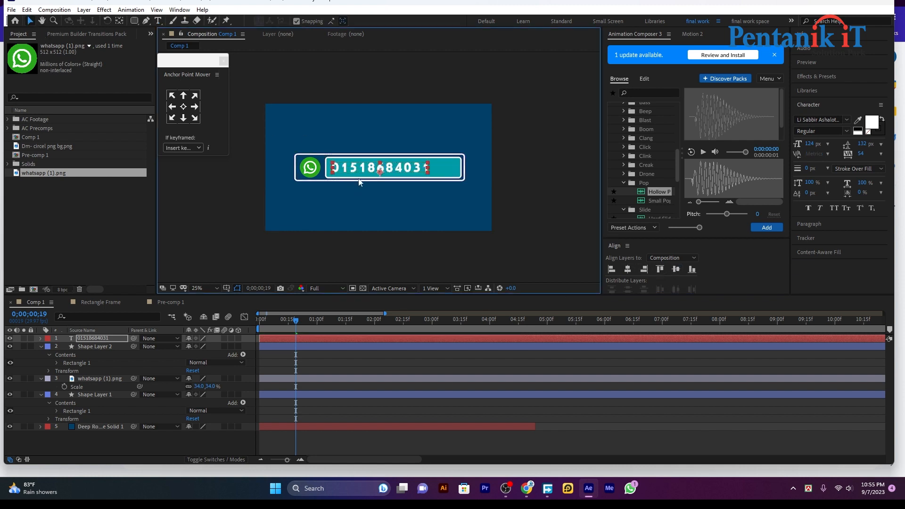
{"action": "key", "text": "s"}
{"action": "left_click_drag", "start_coordinate": [197, 347], "coordinate": [204, 347]}
{"action": "left_click_drag", "start_coordinate": [385, 168], "coordinate": [397, 168]}
Return to frame 0, select the phone-number text layer, and open Animation Composer's text Transitions folder.
{"action": "left_click", "coordinate": [544, 174]}
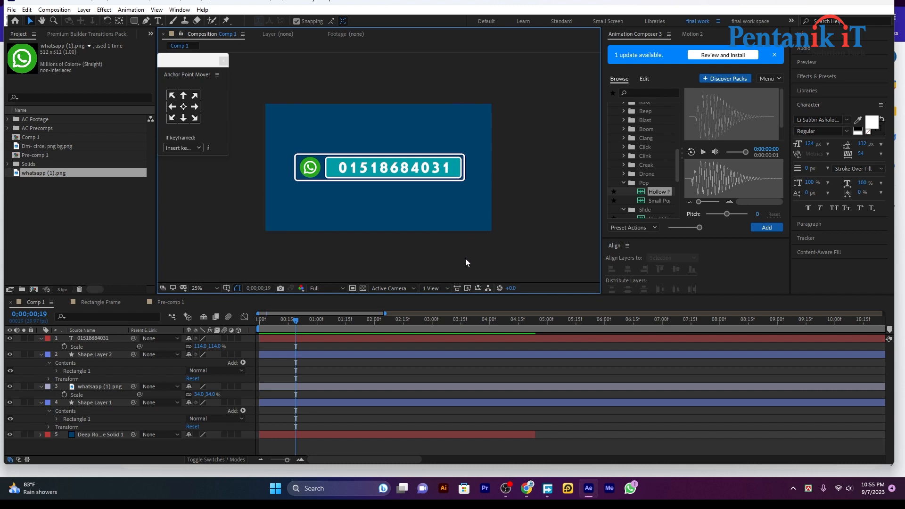
{"action": "left_click_drag", "start_coordinate": [285, 319], "coordinate": [241, 335]}
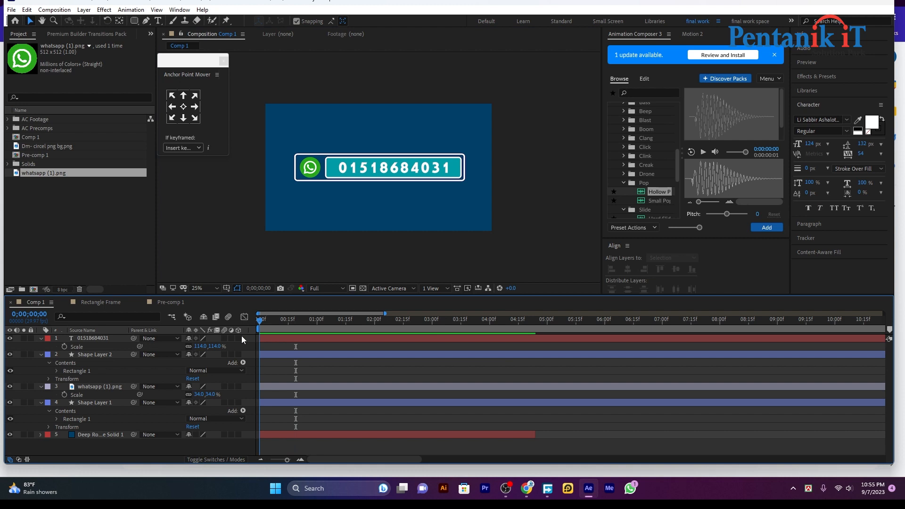
{"action": "left_click", "coordinate": [278, 339]}
{"action": "scroll", "coordinate": [657, 145], "scroll_direction": "up", "scroll_amount": 5}
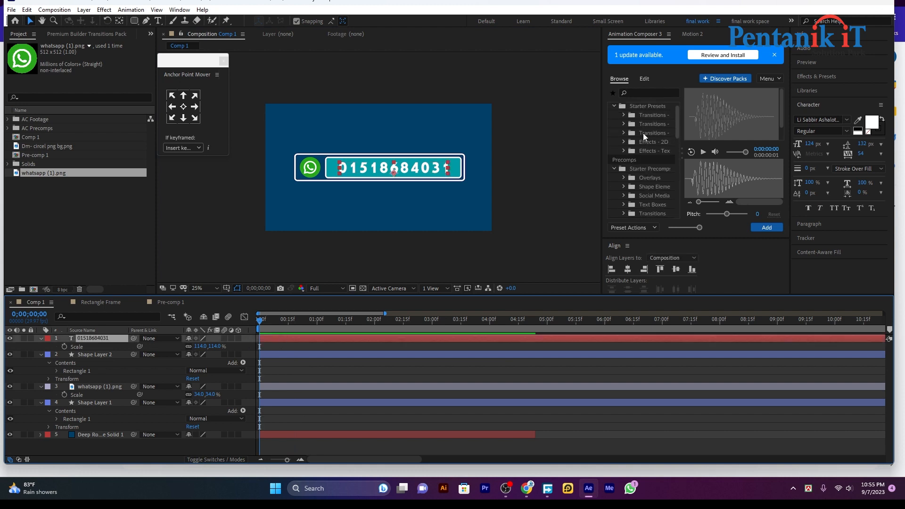
{"action": "left_click", "coordinate": [649, 141]}
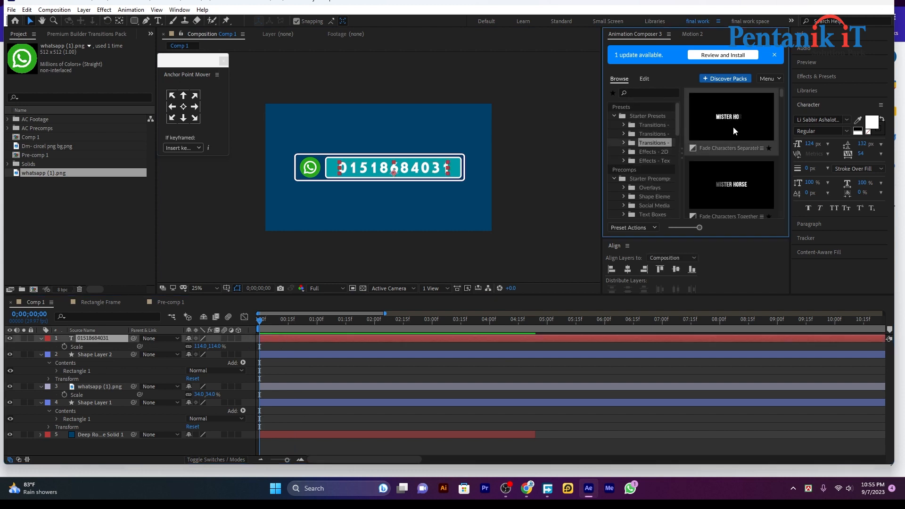
Apply the Overshoot Position & Rotation transition to the phone-number text.
{"action": "double_click", "coordinate": [729, 107]}
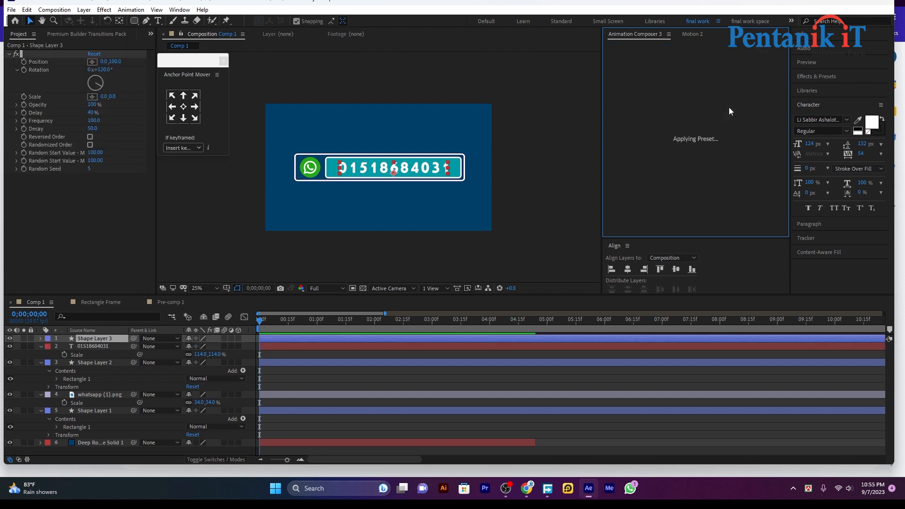
{"action": "left_click_drag", "start_coordinate": [290, 326], "coordinate": [318, 319]}
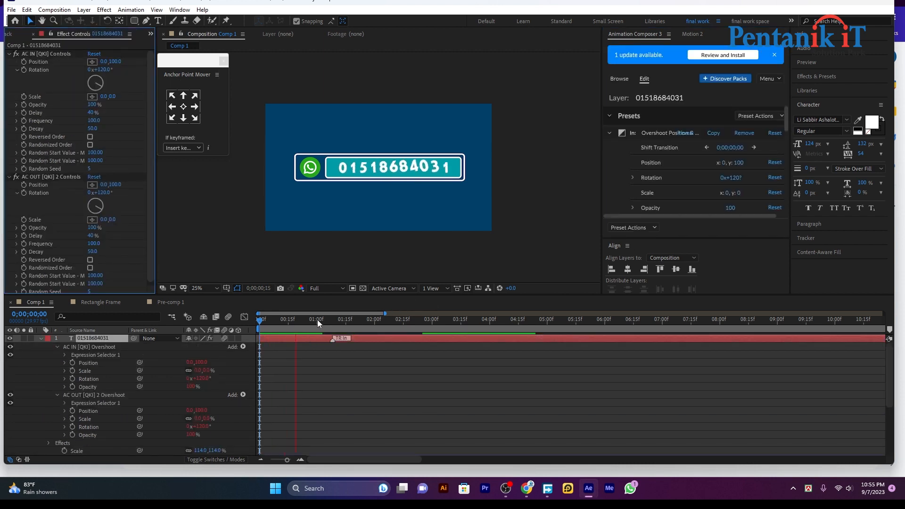
{"action": "left_click", "coordinate": [41, 338]}
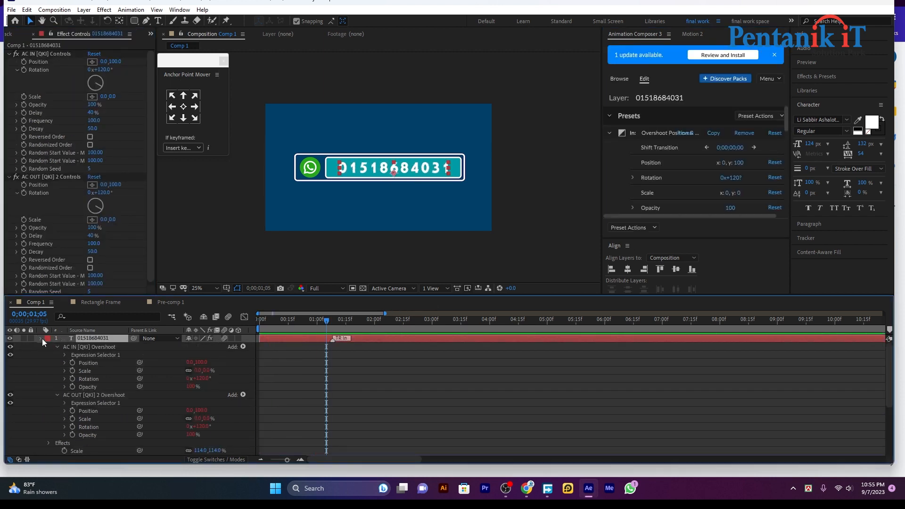
Retime the transition marker on the number layer and preview the text animating in.
{"action": "left_click_drag", "start_coordinate": [332, 338], "coordinate": [394, 339]}
{"action": "left_click_drag", "start_coordinate": [330, 317], "coordinate": [247, 327]}
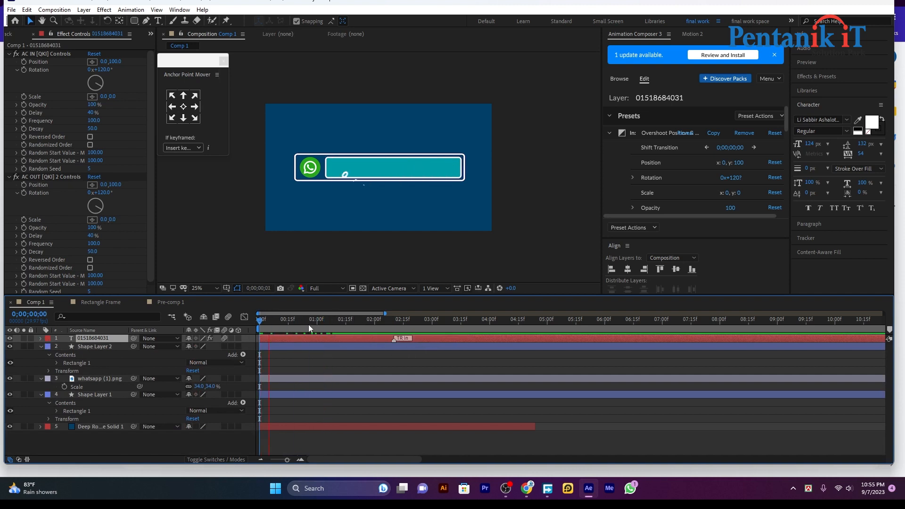
{"action": "key", "text": "space"}
{"action": "key", "text": "space"}
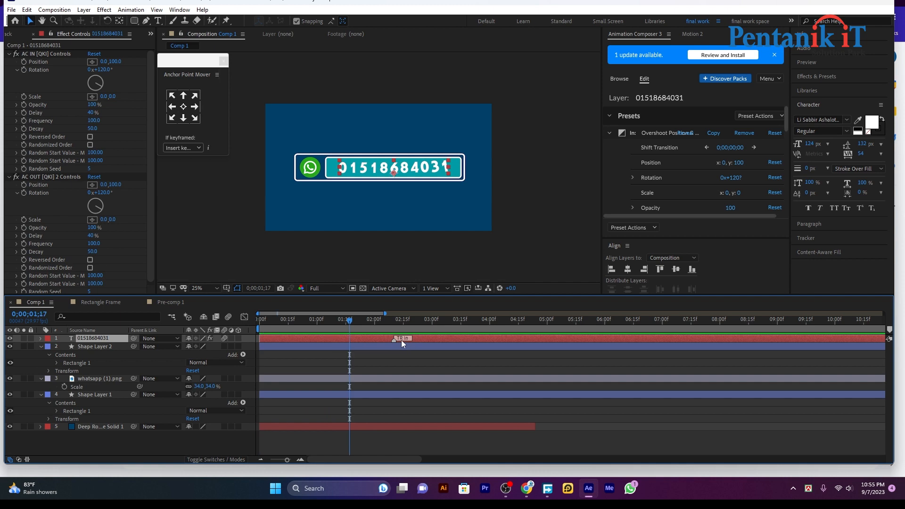
{"action": "mouse_move", "coordinate": [396, 338]}
{"action": "left_mouse_down"}
{"action": "mouse_move", "coordinate": [339, 329]}
{"action": "mouse_move", "coordinate": [207, 333]}
{"action": "left_mouse_up"}
{"action": "left_click", "coordinate": [408, 365]}
{"action": "key", "text": "space"}
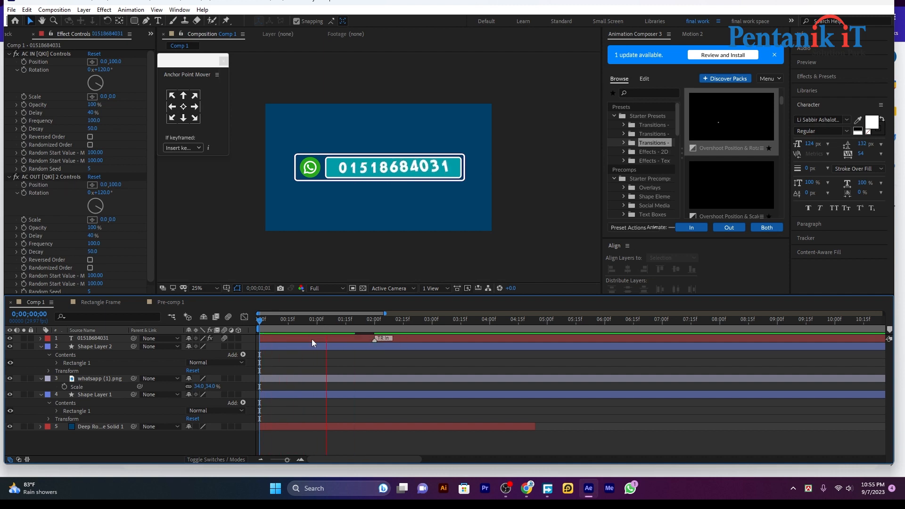
Set a 100% Scale keyframe on the teal bar's Shape Layer 2 at 0;14.
{"action": "left_click", "coordinate": [301, 347]}
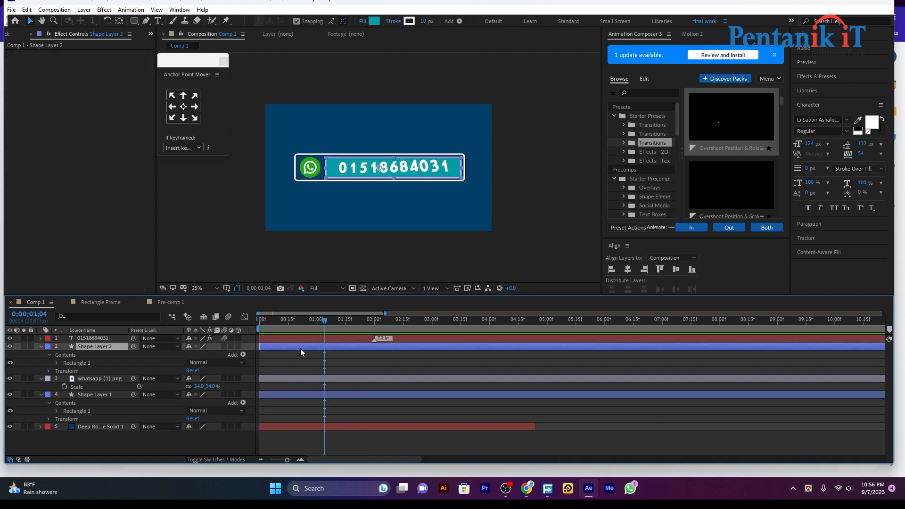
{"action": "left_click_drag", "start_coordinate": [323, 325], "coordinate": [287, 321]}
{"action": "left_click", "coordinate": [269, 320]}
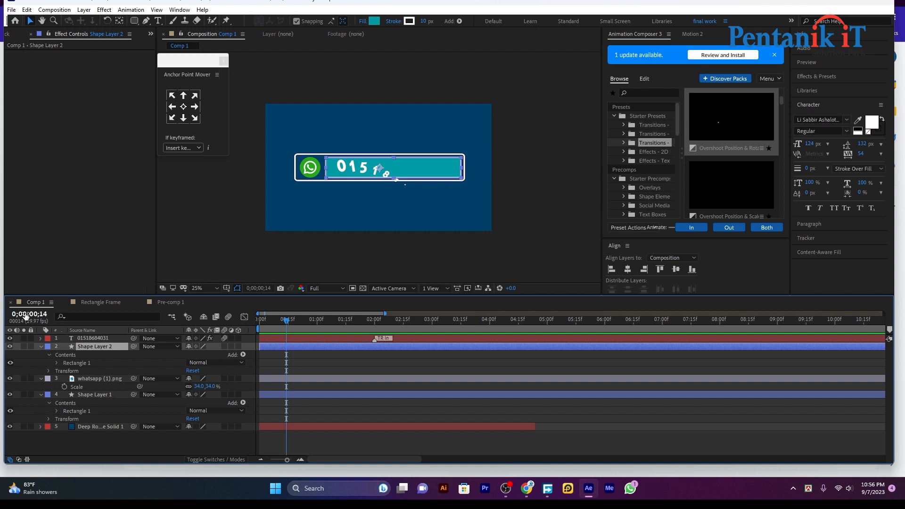
{"action": "key", "text": "s"}
{"action": "left_click", "coordinate": [64, 354]}
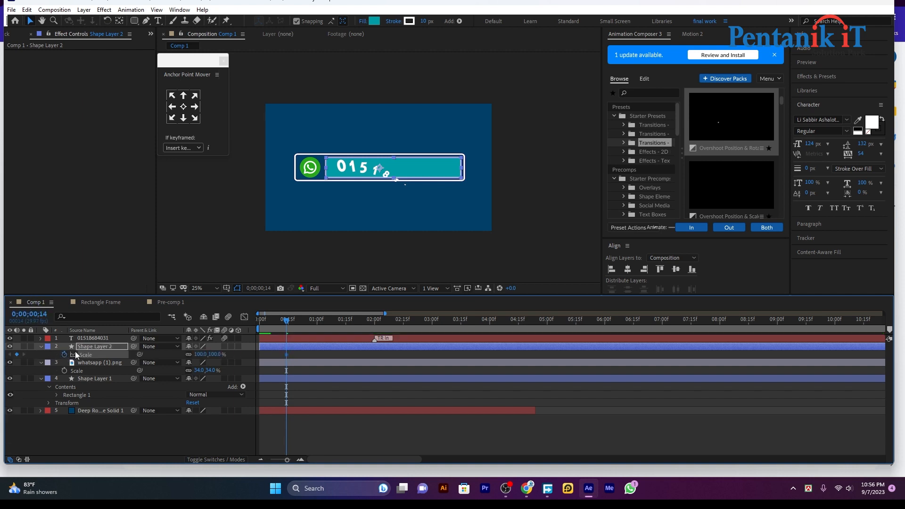
At frame 0, unlink scale and set the bar's vertical scale to 0%, then preview.
{"action": "key", "text": "Home"}
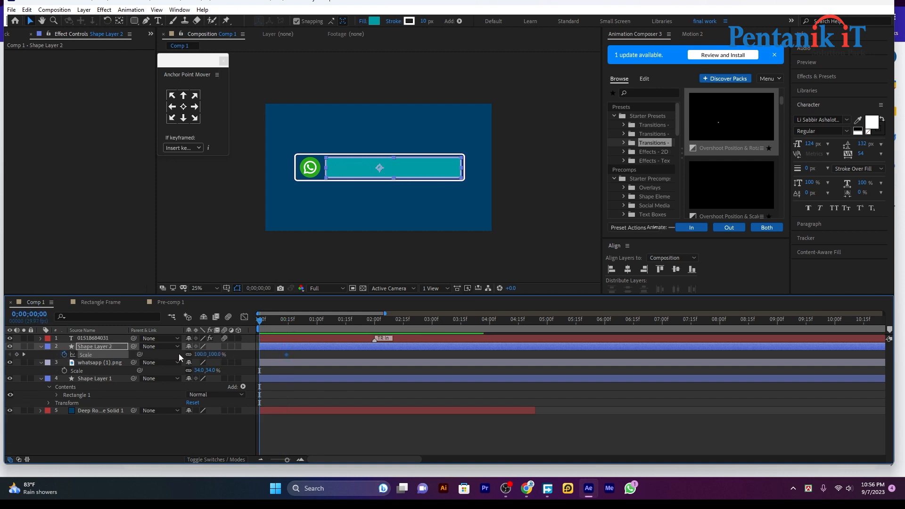
{"action": "left_click", "coordinate": [188, 354]}
{"action": "left_click_drag", "start_coordinate": [213, 354], "coordinate": [209, 361]}
{"action": "left_click", "coordinate": [213, 353]}
{"action": "type", "text": "0"}
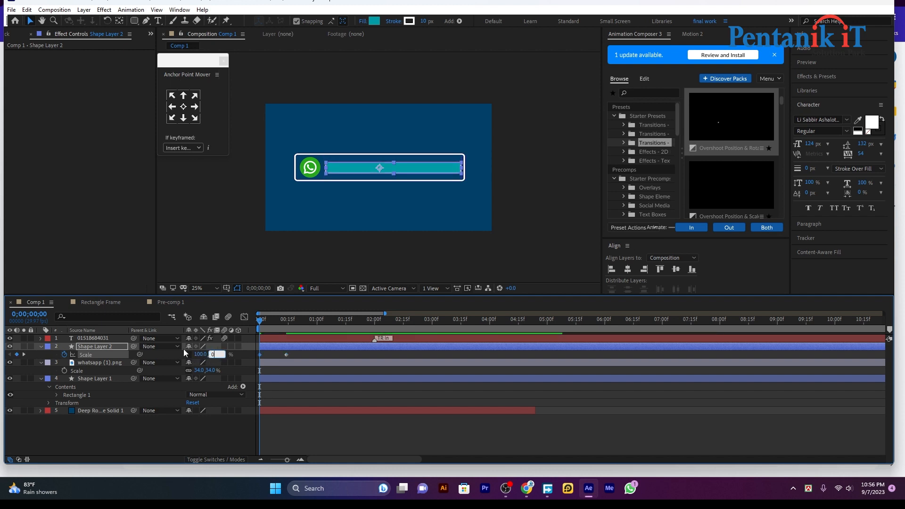
{"action": "key", "text": "Return"}
{"action": "key", "text": "space"}
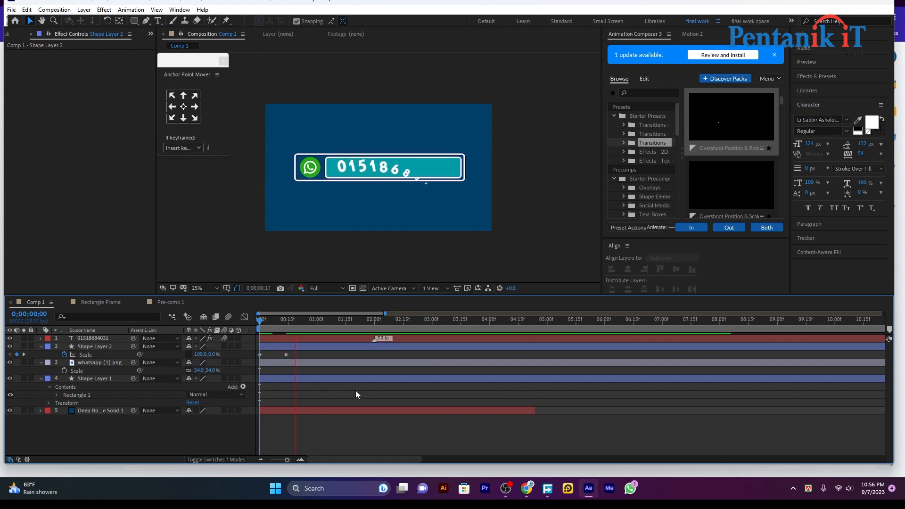
{"action": "key", "text": "space"}
Apply Motion 2's EXCITE overshoot to both scale keyframes and preview the bounce.
{"action": "left_click_drag", "start_coordinate": [296, 350], "coordinate": [255, 359]}
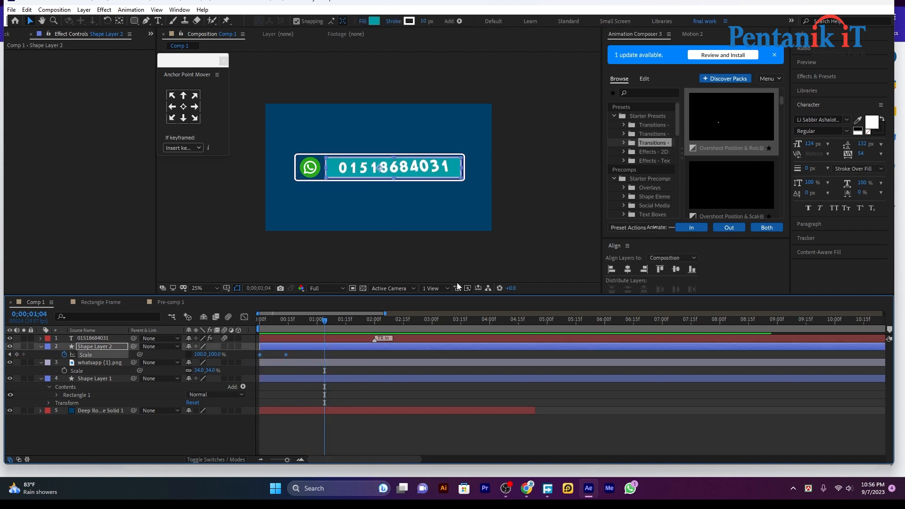
{"action": "left_click", "coordinate": [691, 34]}
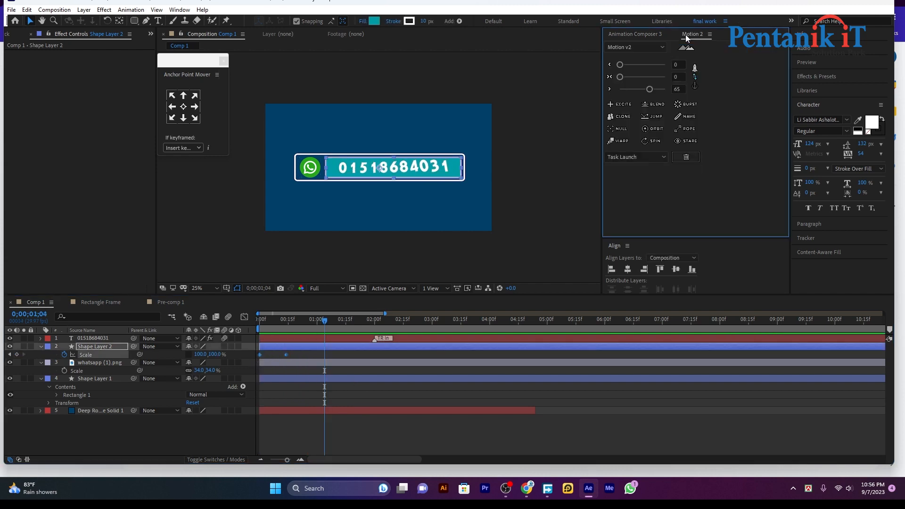
{"action": "left_click", "coordinate": [622, 104]}
{"action": "left_click", "coordinate": [313, 319]}
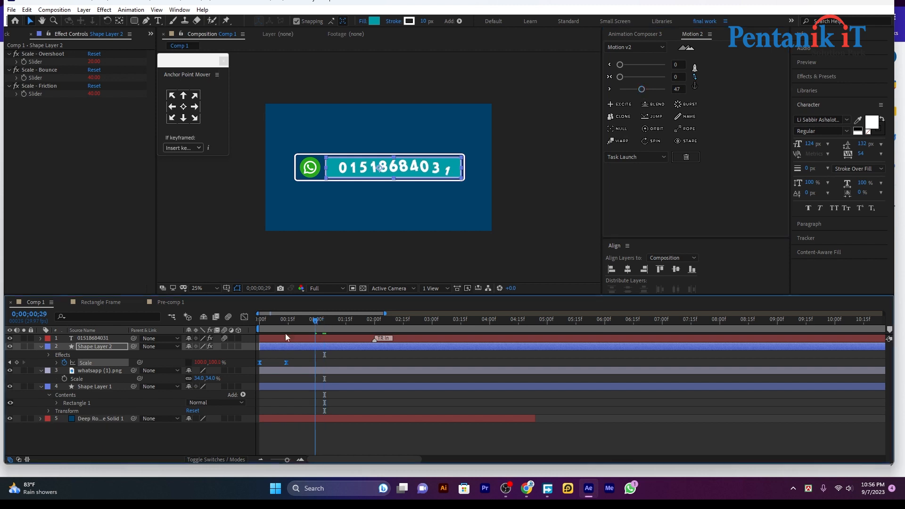
{"action": "key", "text": "Home"}
{"action": "key", "text": "space"}
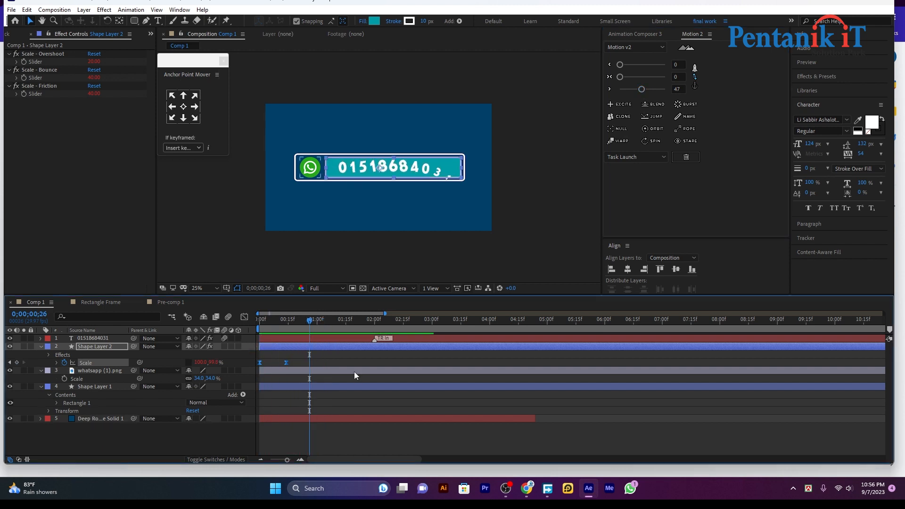
{"action": "left_click", "coordinate": [351, 385]}
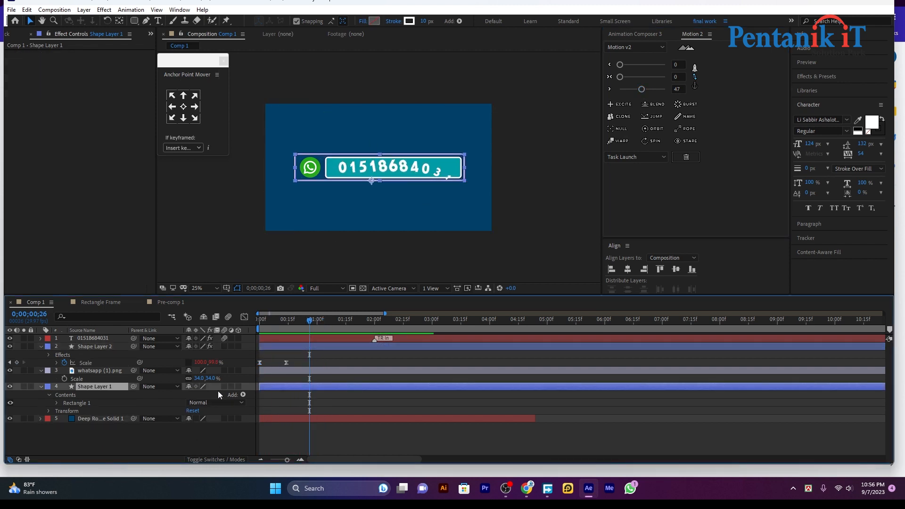
Add Trim Paths to the outline, keyframing End from 0% at frame 0 to 100% around frame 15.
{"action": "left_click", "coordinate": [242, 395]}
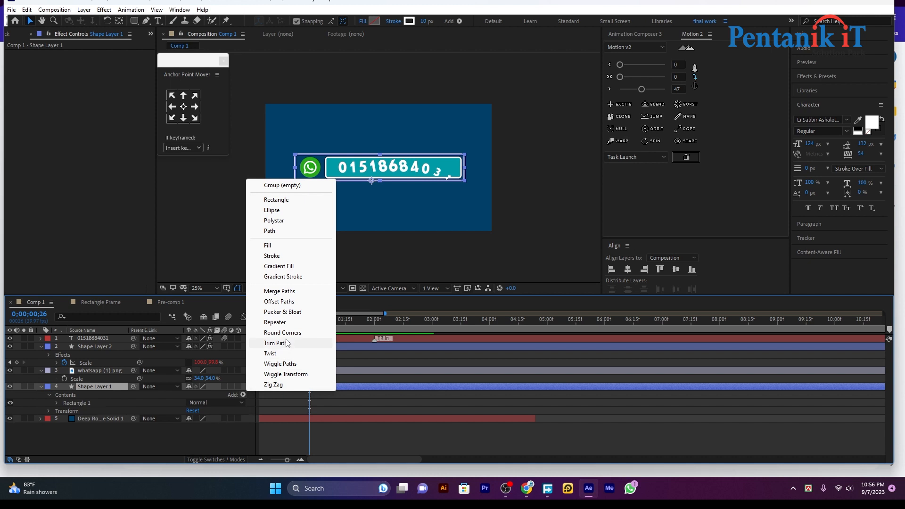
{"action": "left_click", "coordinate": [275, 343]}
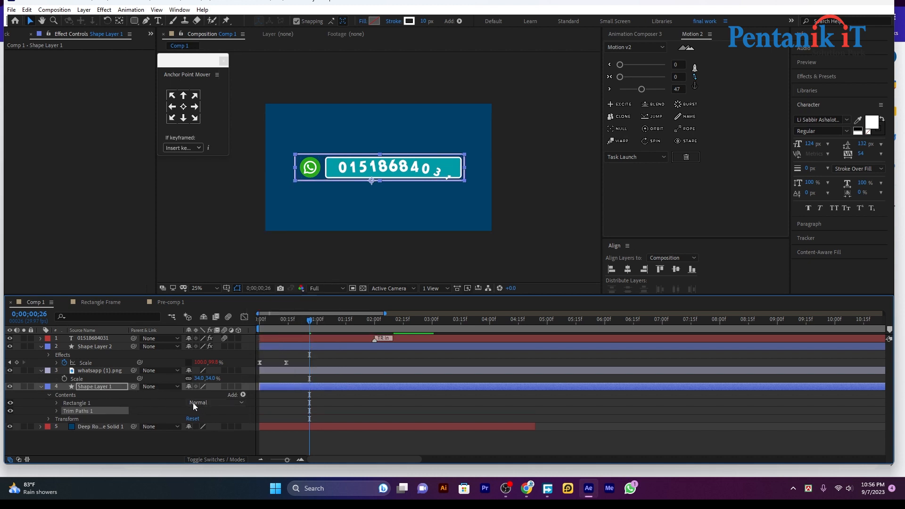
{"action": "left_click", "coordinate": [56, 411]}
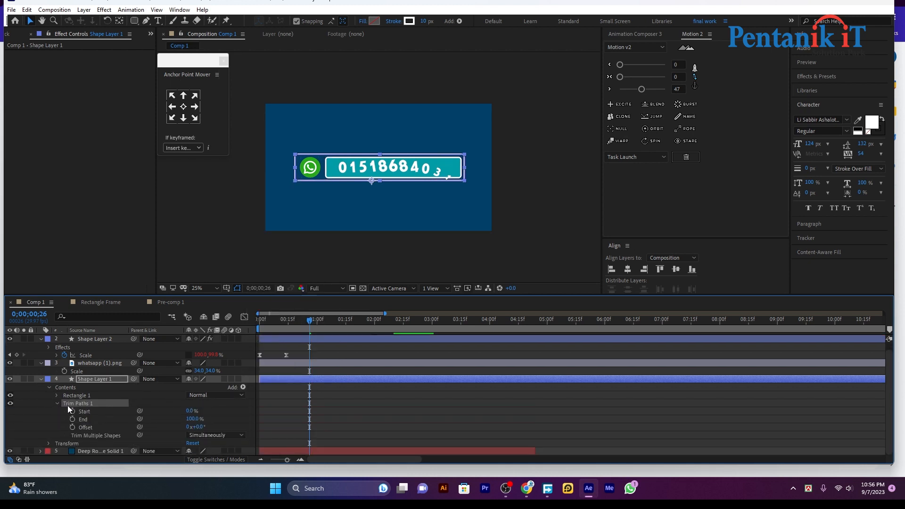
{"action": "left_click", "coordinate": [286, 327]}
{"action": "left_click_drag", "start_coordinate": [287, 326], "coordinate": [287, 326]}
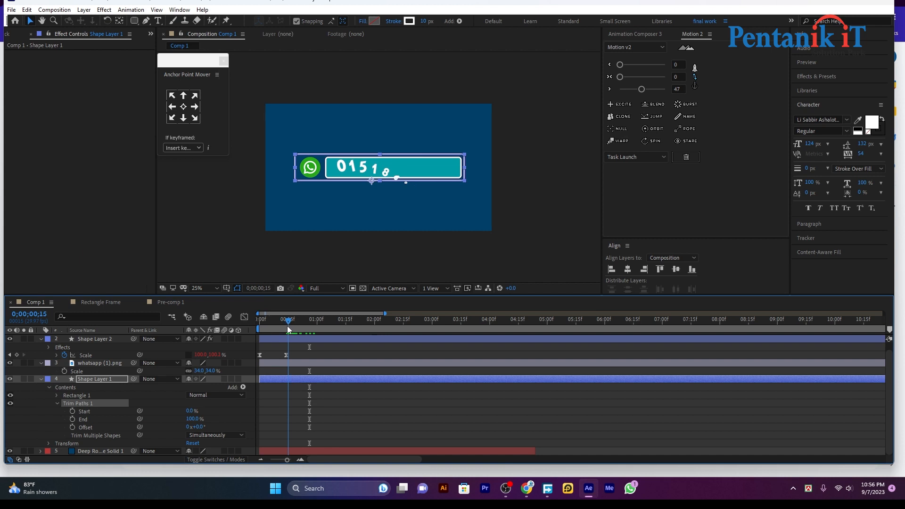
{"action": "left_click", "coordinate": [72, 411]}
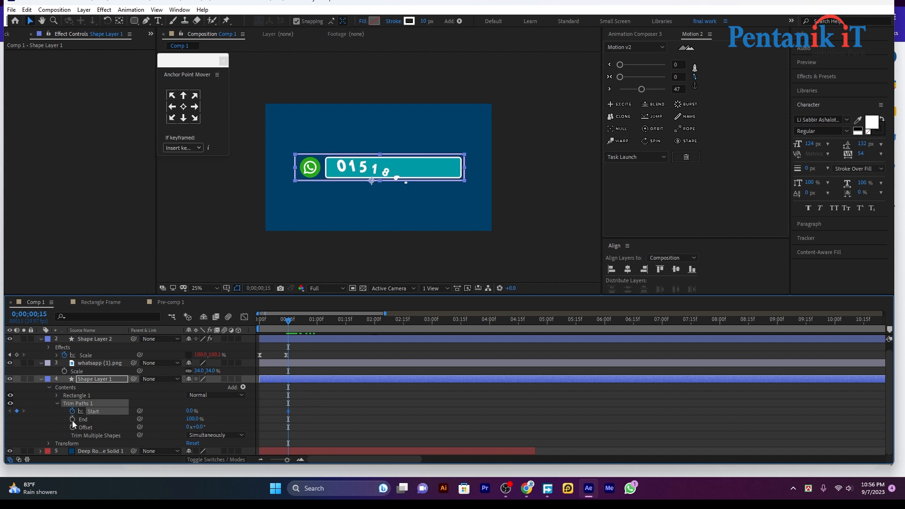
{"action": "left_click", "coordinate": [72, 419]}
{"action": "left_click_drag", "start_coordinate": [290, 319], "coordinate": [177, 347]}
{"action": "left_click_drag", "start_coordinate": [192, 417], "coordinate": [133, 419]}
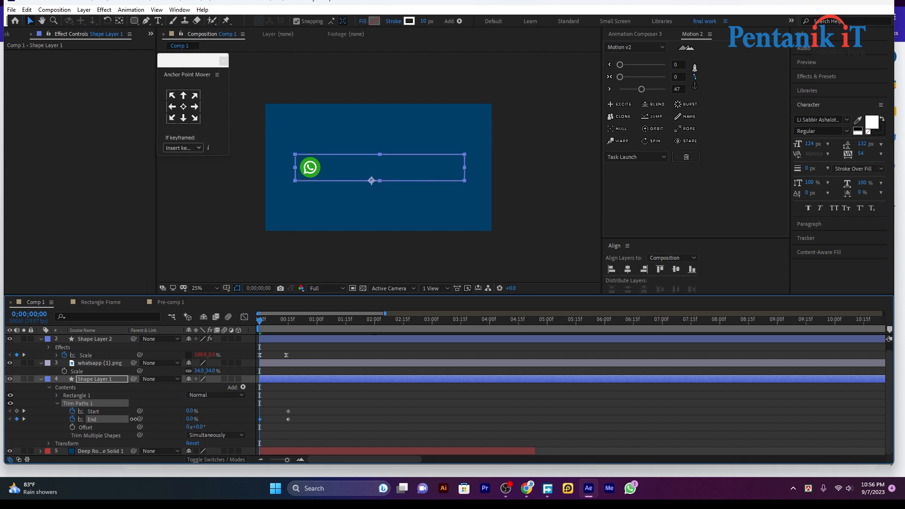
{"action": "key", "text": "space"}
{"action": "key", "text": "space"}
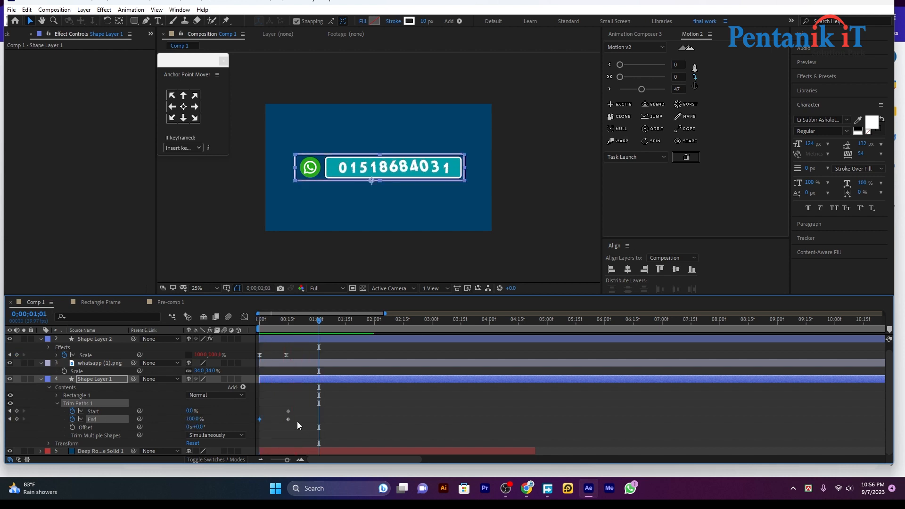
Apply Easy Ease to the Trim Paths keyframes and replay the draw-on preview.
{"action": "left_click_drag", "start_coordinate": [298, 408], "coordinate": [262, 422]}
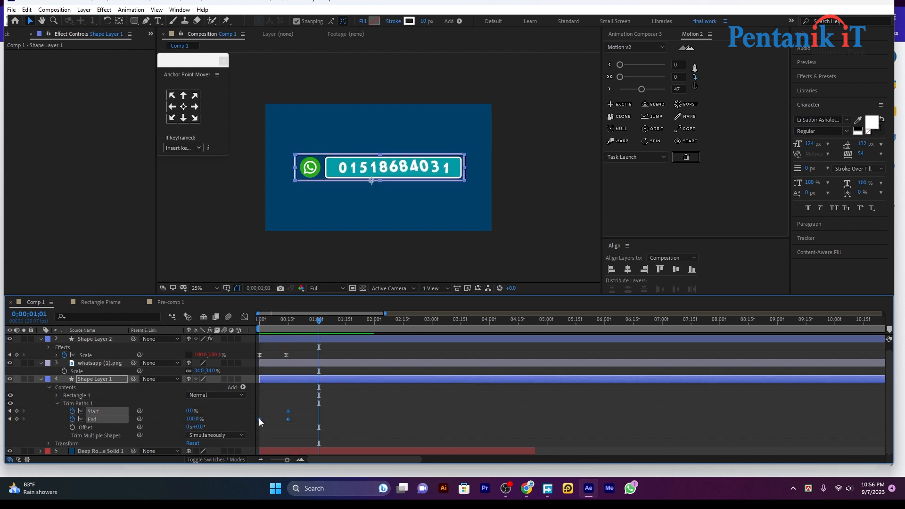
{"action": "right_click", "coordinate": [259, 418]}
{"action": "mouse_move", "coordinate": [330, 411]}
{"action": "left_click", "coordinate": [405, 340]}
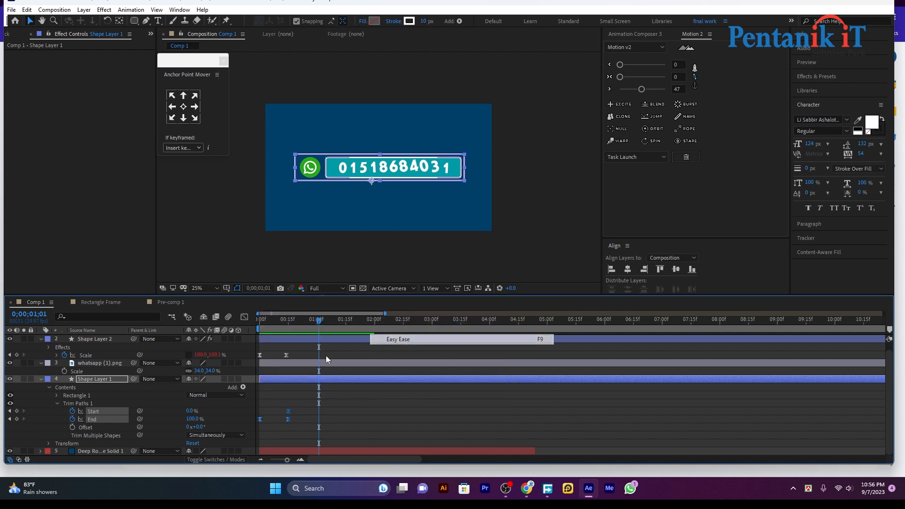
{"action": "key", "text": "space"}
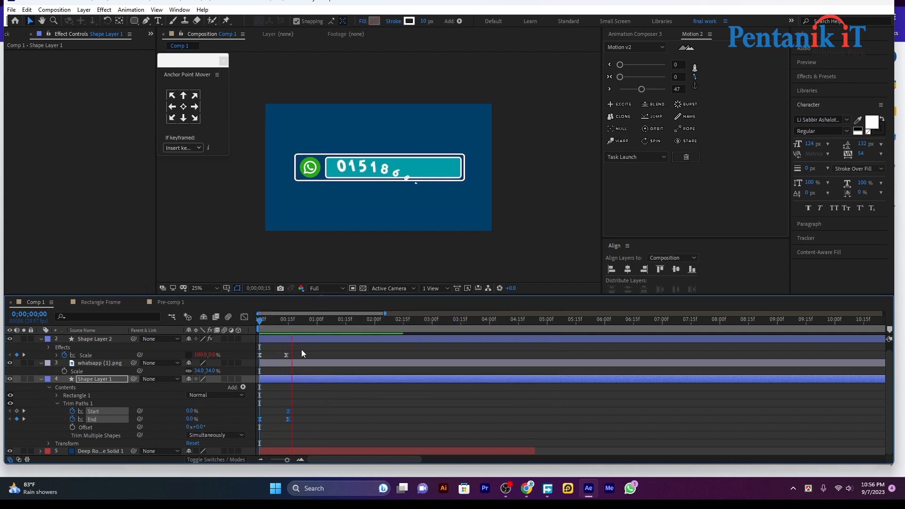
{"action": "left_click_drag", "start_coordinate": [340, 329], "coordinate": [283, 337]}
{"action": "mouse_move", "coordinate": [302, 402]}
{"action": "left_mouse_down"}
{"action": "mouse_move", "coordinate": [281, 431]}
{"action": "mouse_move", "coordinate": [295, 418]}
{"action": "left_mouse_up"}
Keyframe the WhatsApp icon's Scale from 0% at frame 0 to 34% at frame 9, then preview it.
{"action": "left_click", "coordinate": [294, 364]}
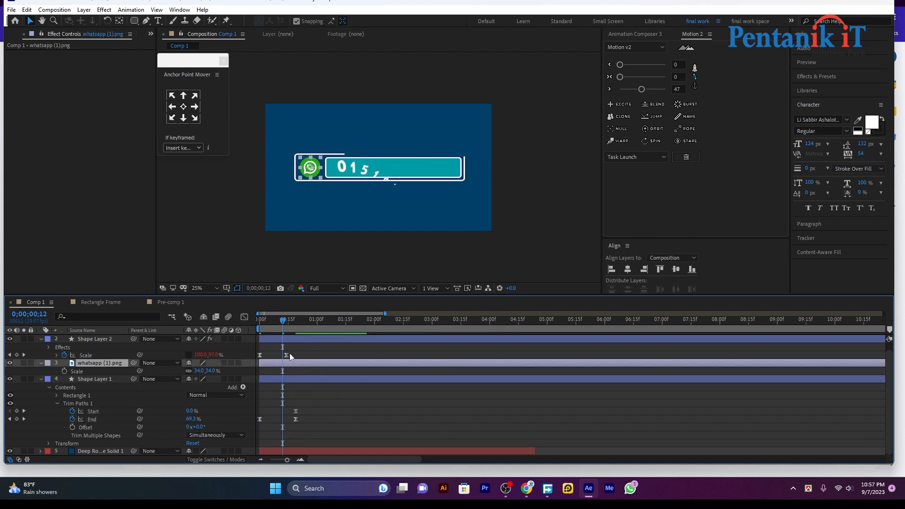
{"action": "left_click_drag", "start_coordinate": [285, 321], "coordinate": [277, 322]}
{"action": "scroll", "coordinate": [89, 387], "scroll_direction": "up", "scroll_amount": 1}
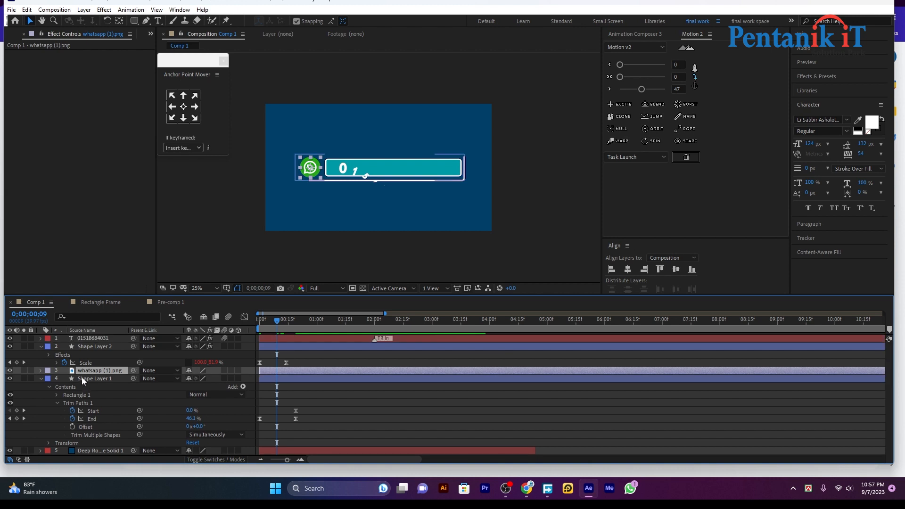
{"action": "key", "text": "s"}
{"action": "left_click", "coordinate": [64, 379]}
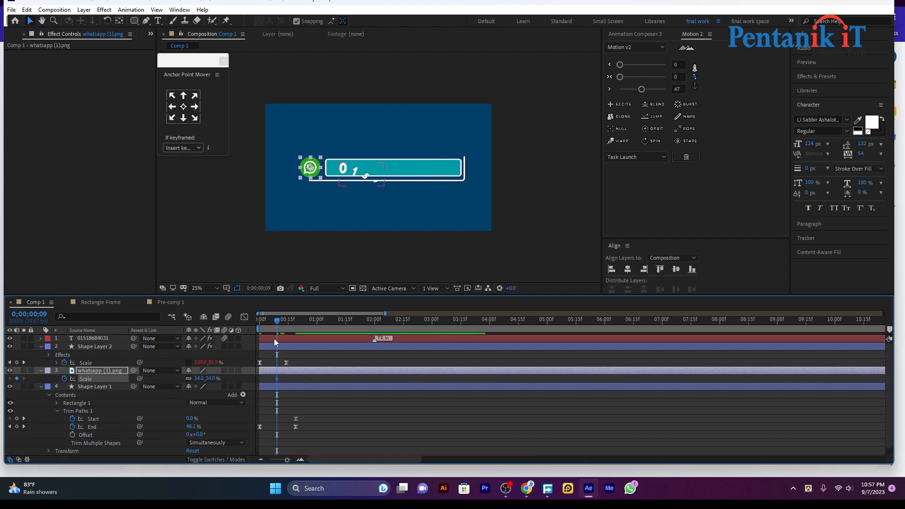
{"action": "left_click_drag", "start_coordinate": [276, 320], "coordinate": [257, 329]}
{"action": "left_click", "coordinate": [205, 379]}
{"action": "left_click", "coordinate": [200, 379]}
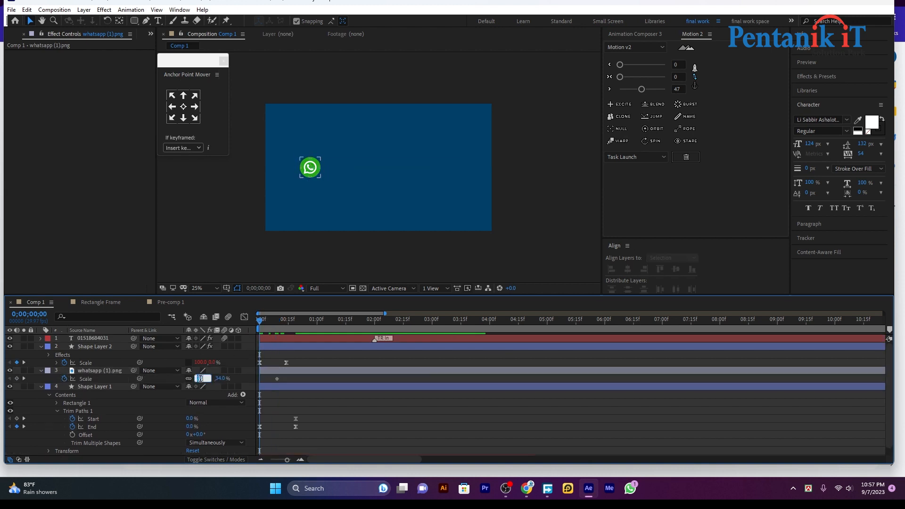
{"action": "type", "text": "0"}
{"action": "key", "text": "Return"}
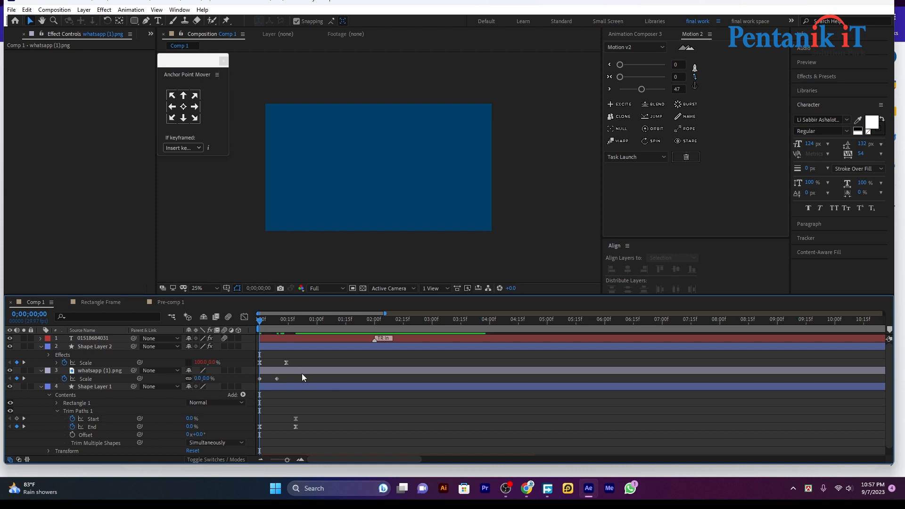
{"action": "key", "text": "space"}
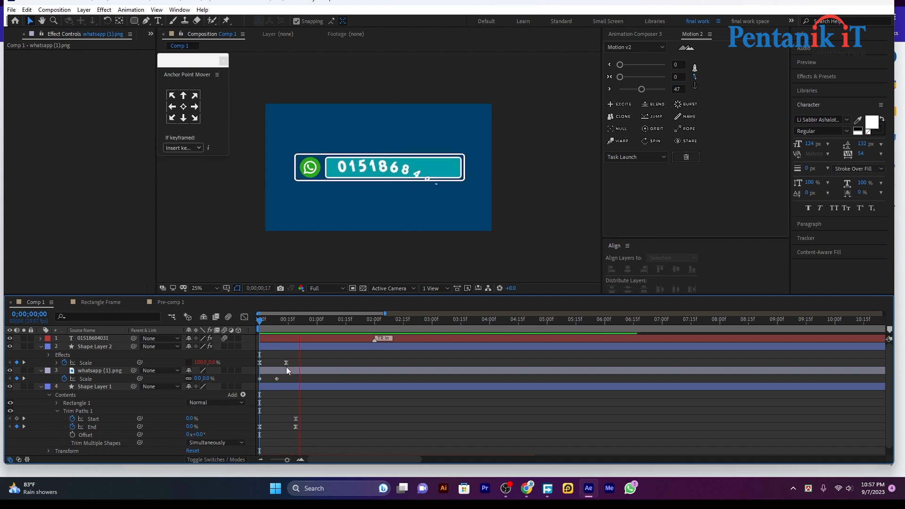
{"action": "left_click", "coordinate": [397, 322]}
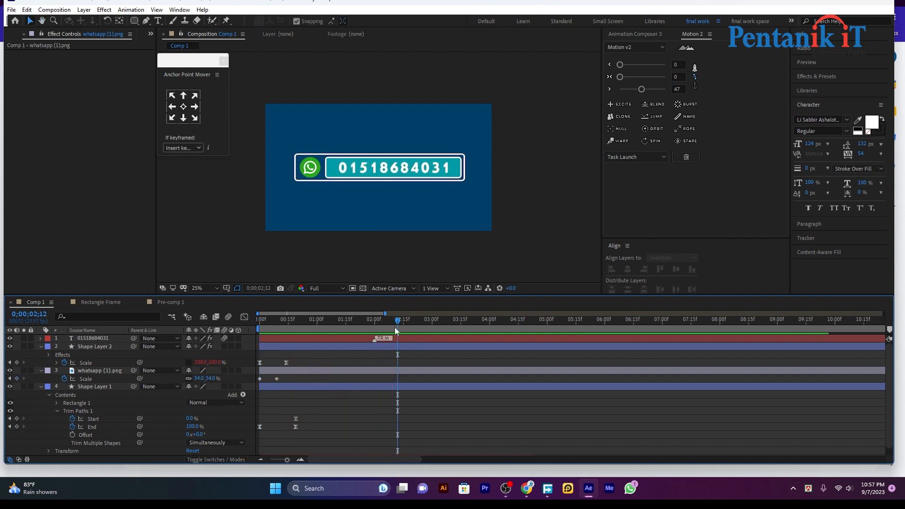
Collapse the property twirl-downs of Shape Layer 2, whatsapp (1).png and Shape Layer 1.
{"action": "left_click", "coordinate": [42, 347]}
{"action": "left_click", "coordinate": [41, 354]}
{"action": "left_click", "coordinate": [40, 362]}
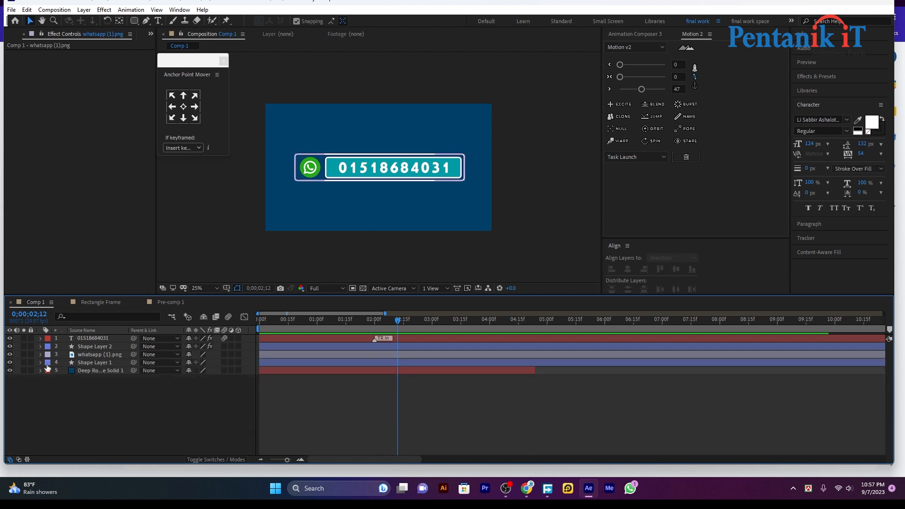
Rewind to frame 0 and play back the full bar intro animation.
{"action": "left_click_drag", "start_coordinate": [410, 319], "coordinate": [236, 355]}
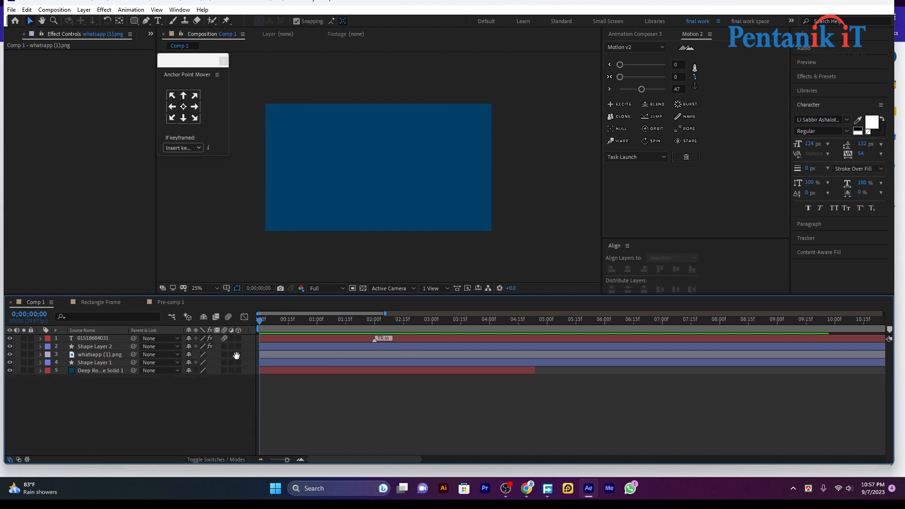
{"action": "key", "text": "space"}
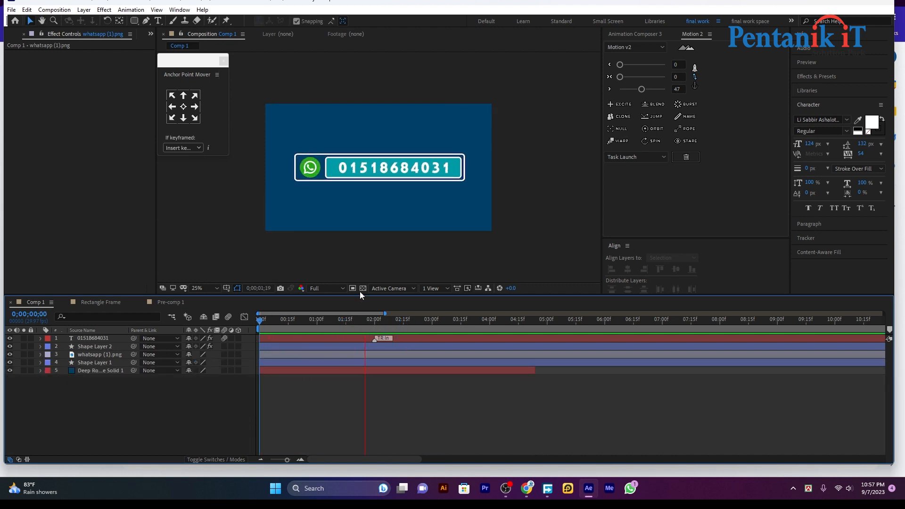
{"action": "key", "text": "space"}
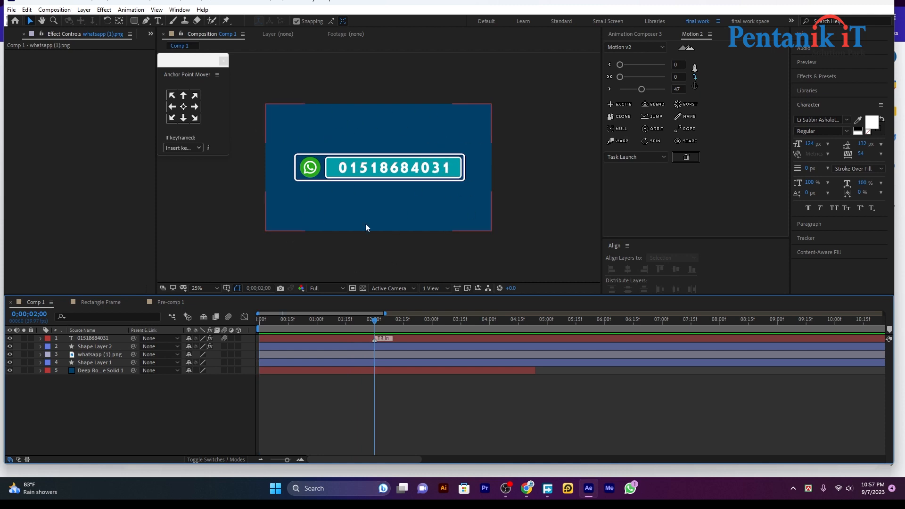
Open the Import File dialog from the Project panel.
{"action": "left_click", "coordinate": [15, 38]}
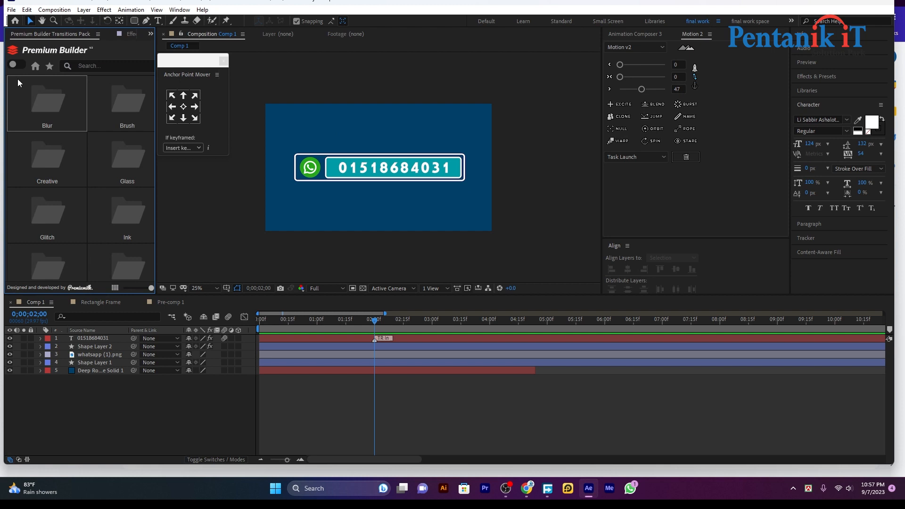
{"action": "left_click", "coordinate": [15, 38]}
{"action": "left_click", "coordinate": [38, 219]}
{"action": "double_click", "coordinate": [38, 219]}
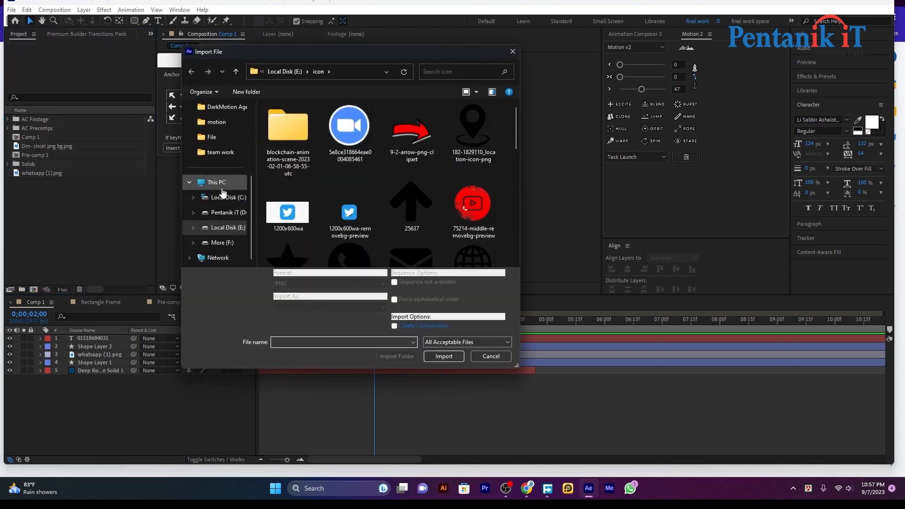
Browse to More (F:) > Template > Green screen effect and import the SnapSave glitch video.
{"action": "left_click", "coordinate": [219, 242]}
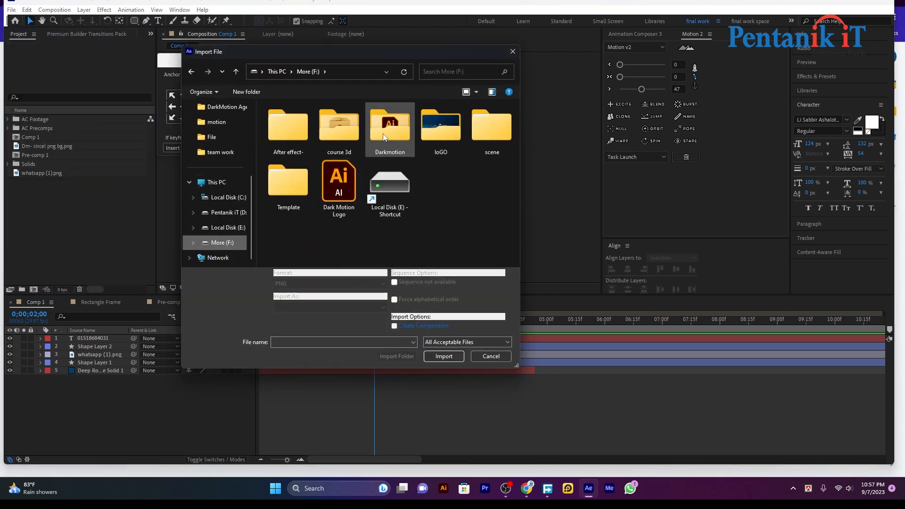
{"action": "left_click", "coordinate": [224, 197]}
{"action": "left_click", "coordinate": [222, 243]}
{"action": "double_click", "coordinate": [290, 194]}
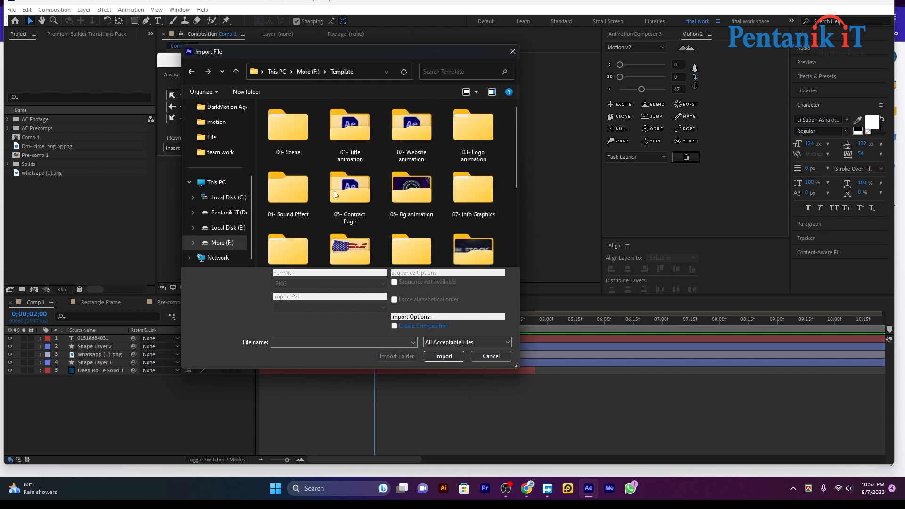
{"action": "scroll", "coordinate": [391, 198], "scroll_direction": "down", "scroll_amount": 1}
{"action": "scroll", "coordinate": [391, 196], "scroll_direction": "down", "scroll_amount": 3}
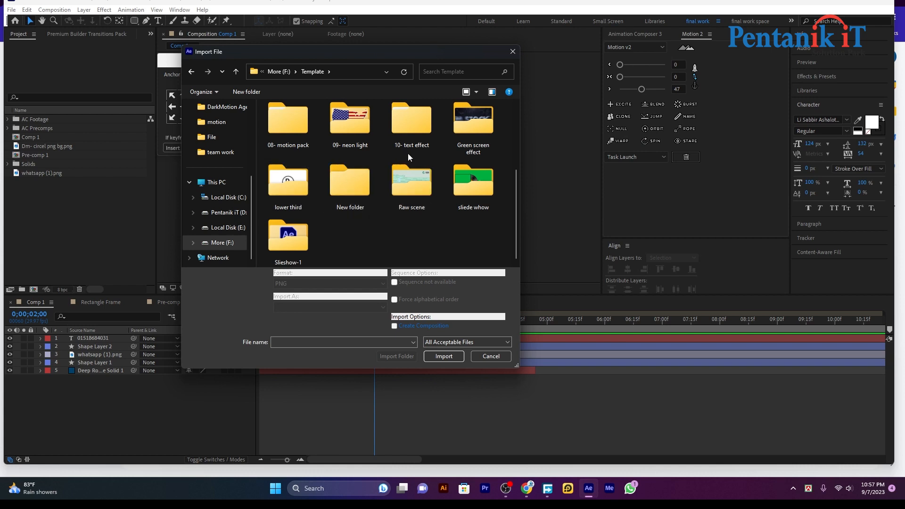
{"action": "double_click", "coordinate": [479, 126]}
{"action": "double_click", "coordinate": [388, 138]}
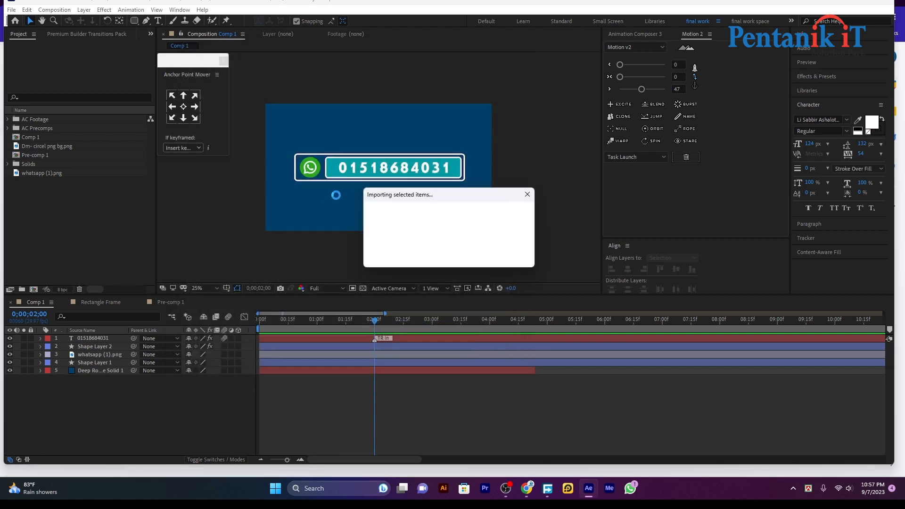
Add the SnapSave clip to Comp 1 and slide its layer bar earlier in the timeline.
{"action": "left_click_drag", "start_coordinate": [39, 166], "coordinate": [188, 343]}
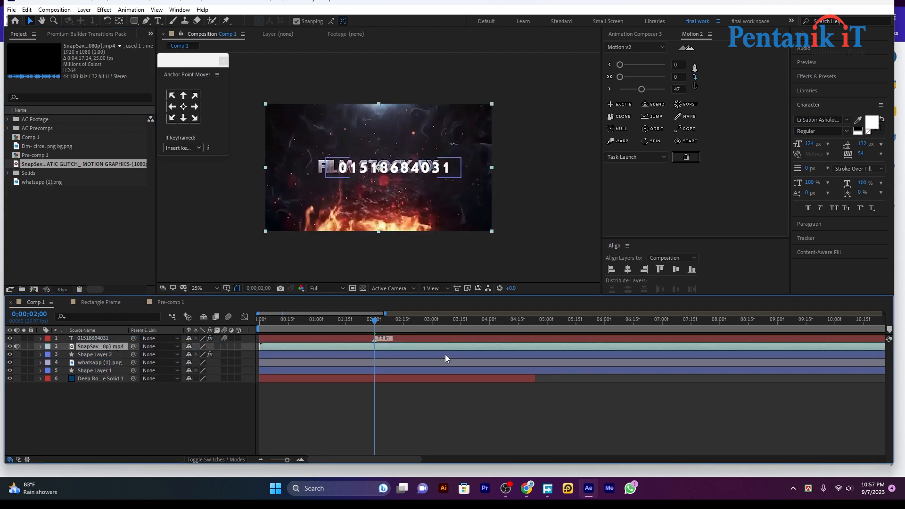
{"action": "left_click_drag", "start_coordinate": [611, 349], "coordinate": [208, 350]}
{"action": "left_click_drag", "start_coordinate": [774, 344], "coordinate": [282, 353]}
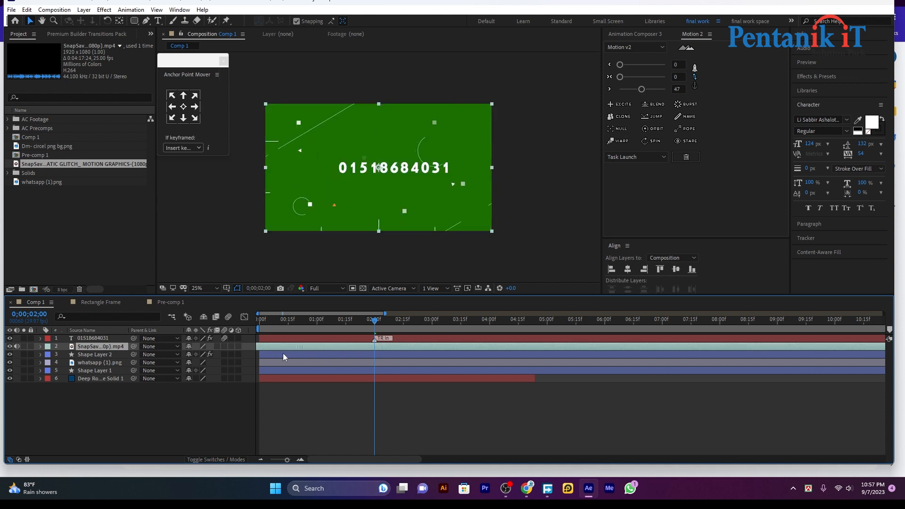
{"action": "left_click", "coordinate": [824, 74]}
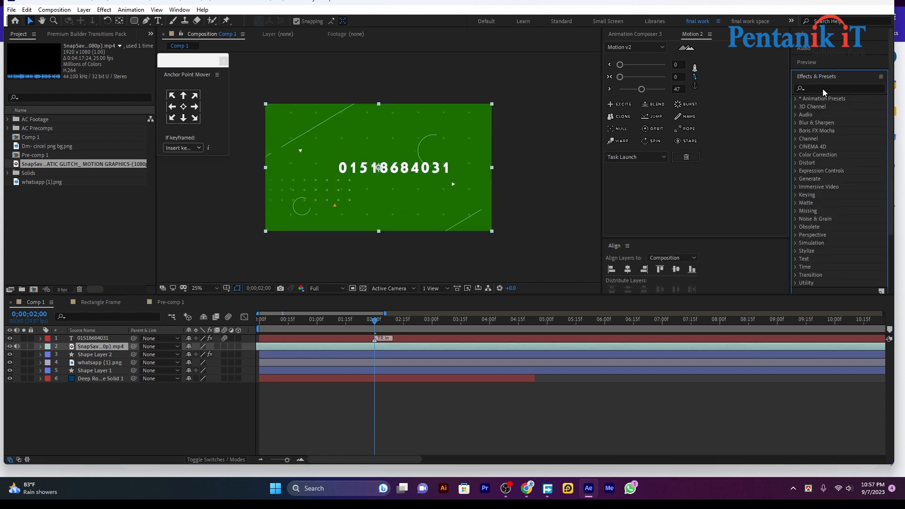
Search Effects & Presets for 'key' and apply Keylight (1.2) to the SnapSave footage.
{"action": "left_click", "coordinate": [821, 89]}
{"action": "type", "text": "key"}
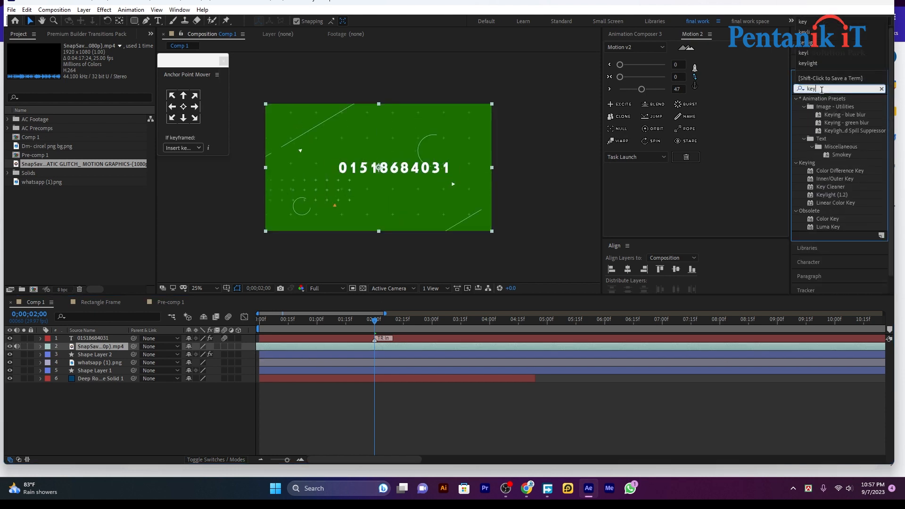
{"action": "left_click_drag", "start_coordinate": [837, 193], "coordinate": [358, 349]}
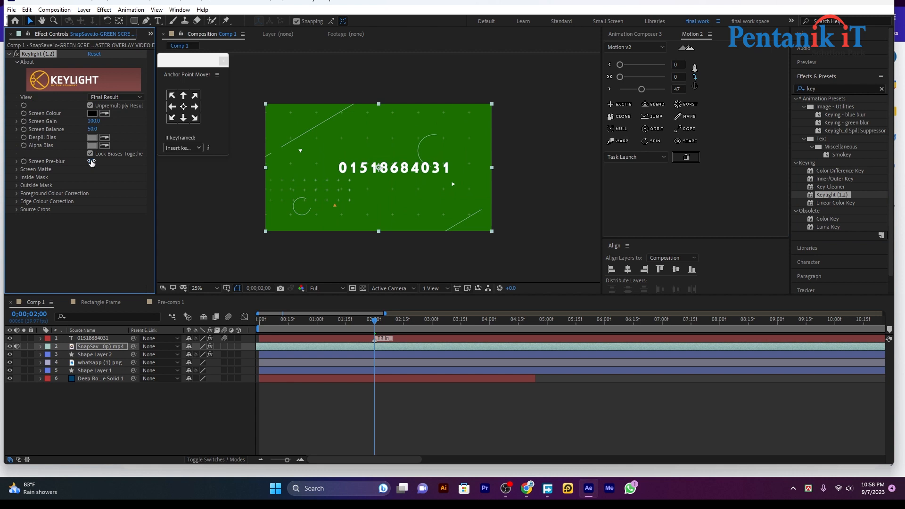
Sample the green background as Keylight's Screen Colour and move the footage below the shape layers.
{"action": "left_click", "coordinate": [105, 114]}
{"action": "left_click", "coordinate": [302, 128]}
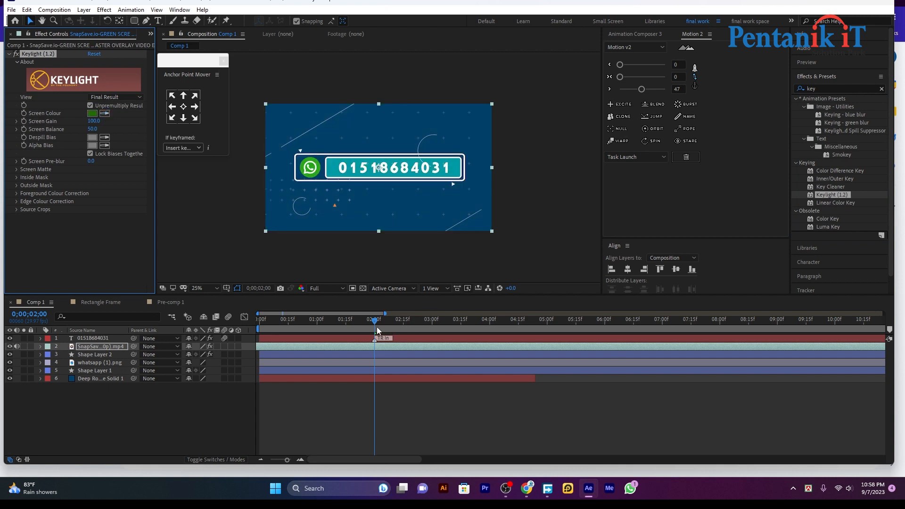
{"action": "left_click_drag", "start_coordinate": [377, 327], "coordinate": [273, 339]}
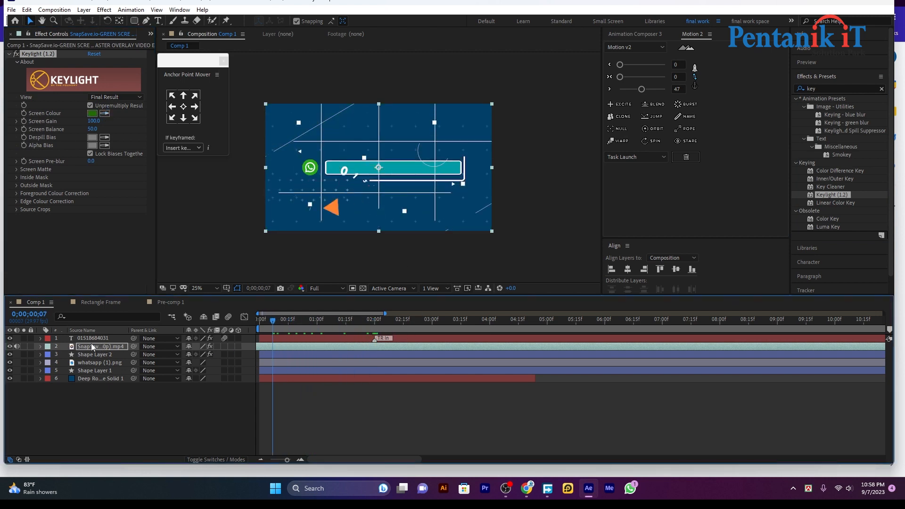
{"action": "left_click_drag", "start_coordinate": [92, 346], "coordinate": [97, 377]}
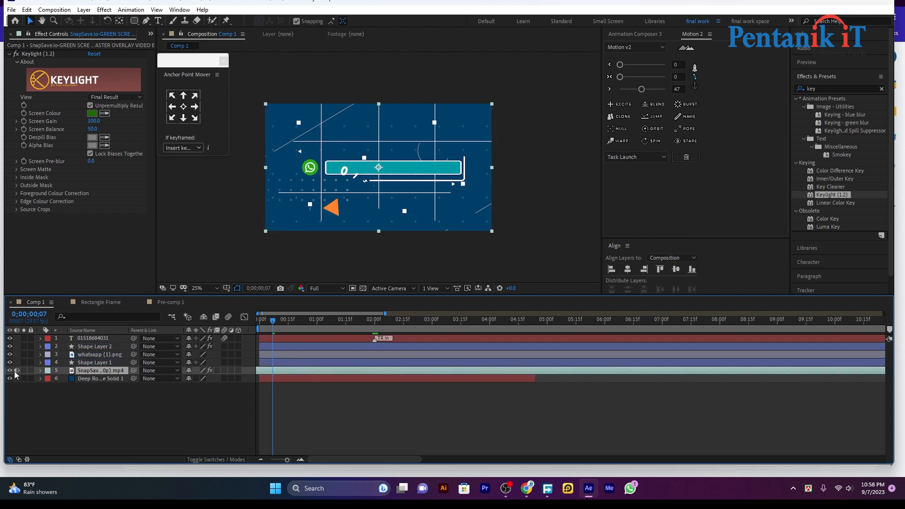
Lower the SnapSave footage layer's Opacity to 22%.
{"action": "left_click", "coordinate": [41, 370]}
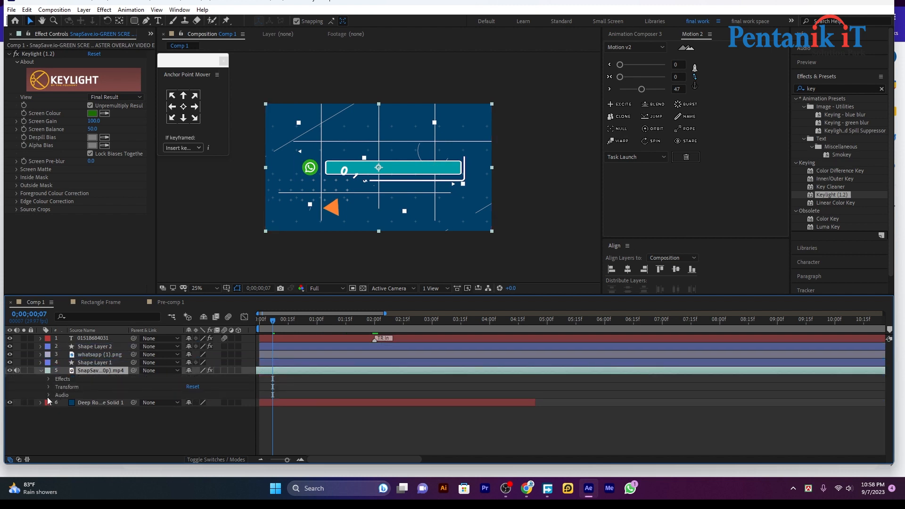
{"action": "left_click", "coordinate": [48, 387]}
{"action": "left_click_drag", "start_coordinate": [191, 426], "coordinate": [156, 426]}
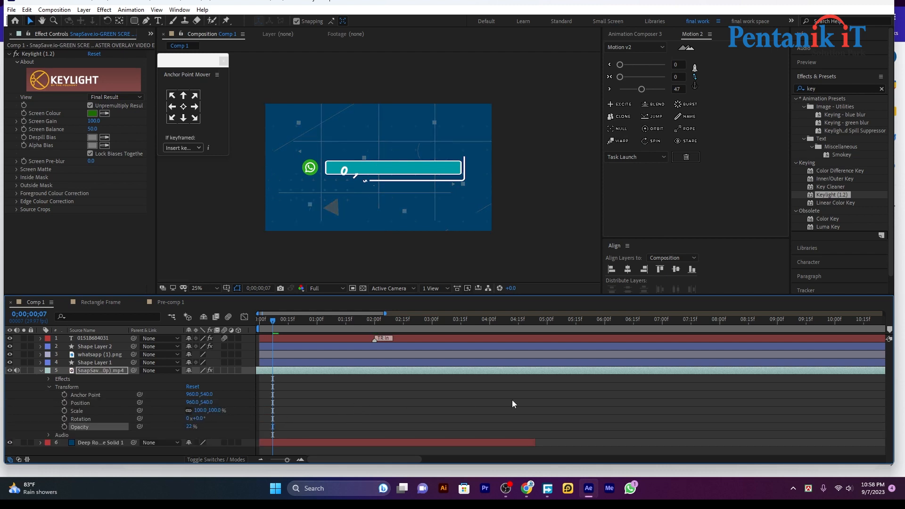
Preview the animation repeatedly from the start to check the faint glitch overlay.
{"action": "key", "text": "space"}
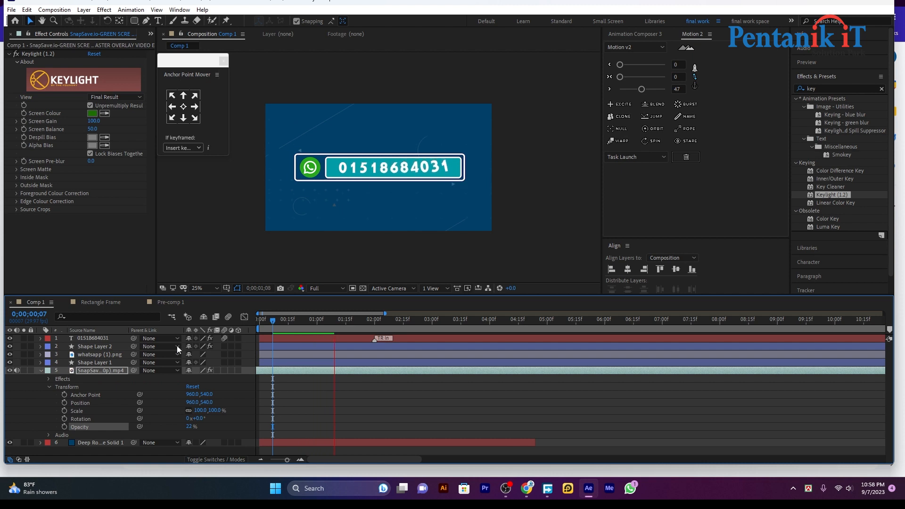
{"action": "key", "text": "space"}
{"action": "left_click_drag", "start_coordinate": [332, 321], "coordinate": [260, 343]}
{"action": "key", "text": "space"}
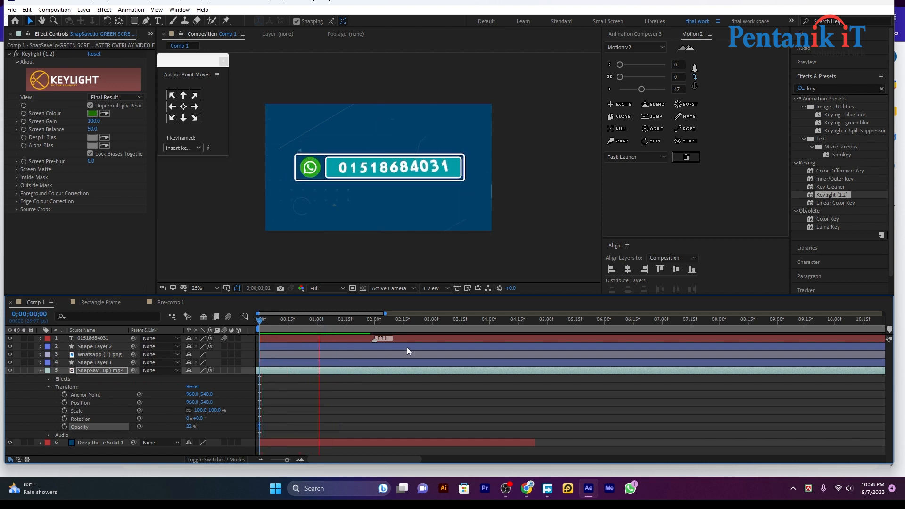
{"action": "key", "text": "space"}
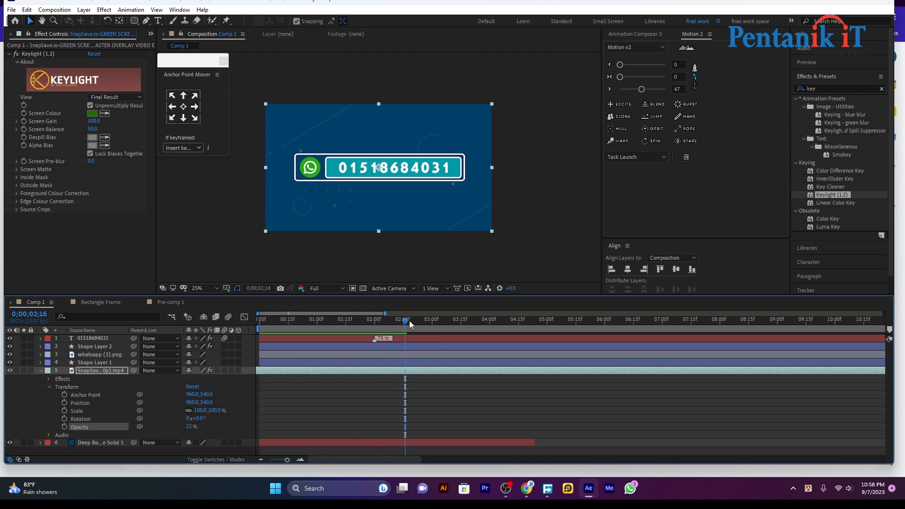
{"action": "left_click_drag", "start_coordinate": [409, 320], "coordinate": [227, 345]}
{"action": "key", "text": "space"}
{"action": "left_click_drag", "start_coordinate": [393, 327], "coordinate": [234, 355]}
{"action": "key", "text": "space"}
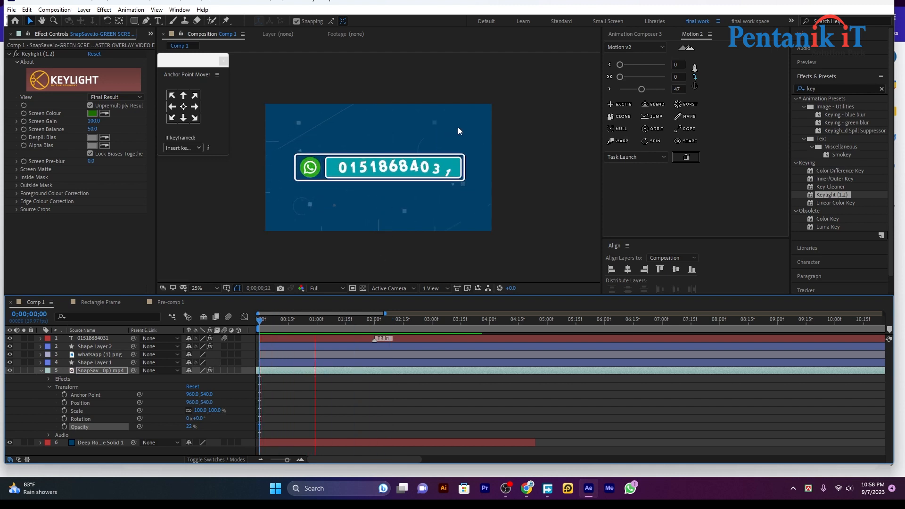
{"action": "key", "text": "space"}
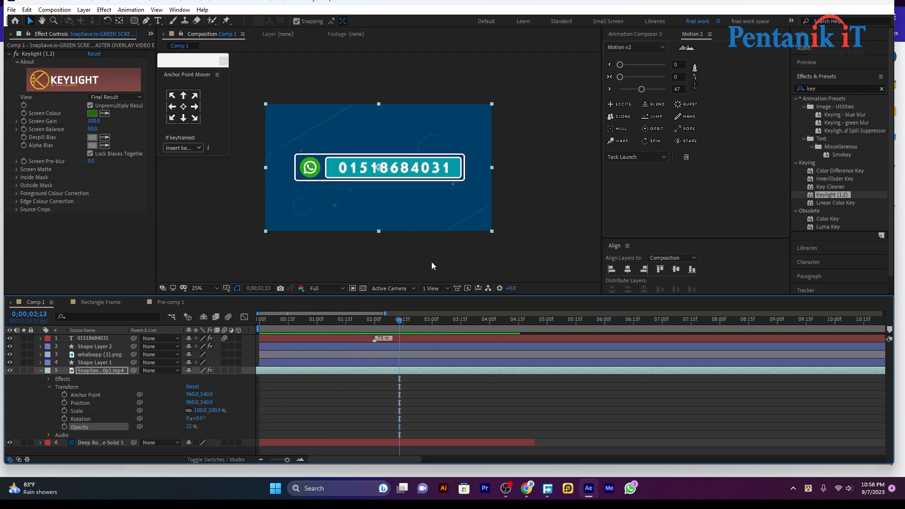
{"action": "left_click_drag", "start_coordinate": [401, 321], "coordinate": [226, 357]}
{"action": "key", "text": "space"}
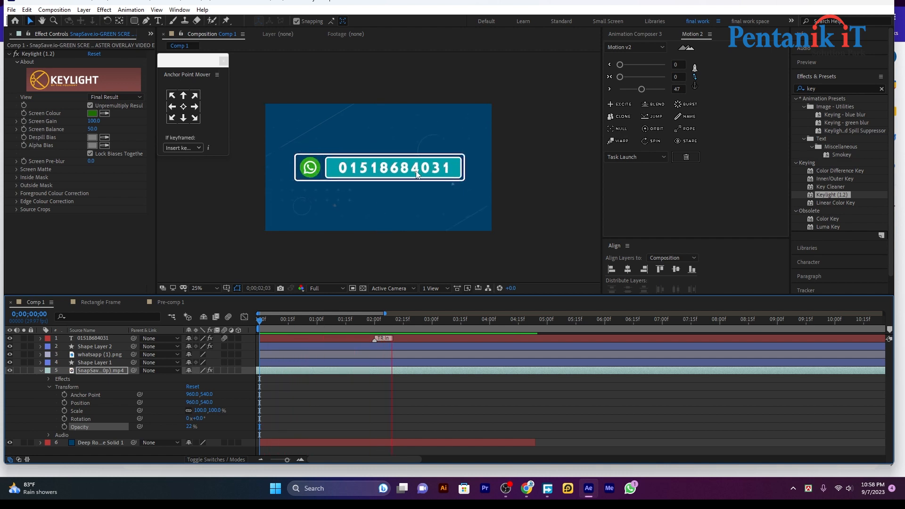
{"action": "key", "text": "space"}
{"action": "left_click", "coordinate": [575, 123]}
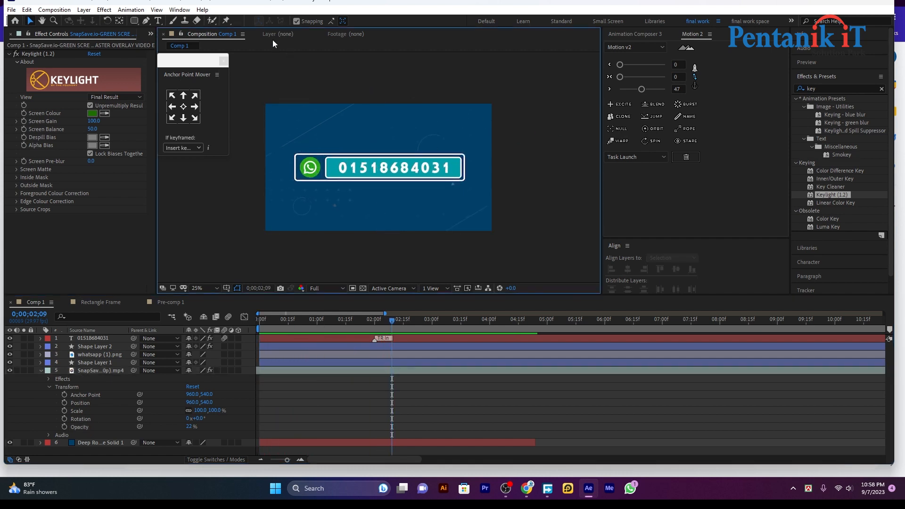
Draw a teal rectangle above the WhatsApp number bar as Shape Layer 3.
{"action": "left_click", "coordinate": [133, 21]}
{"action": "left_click_drag", "start_coordinate": [340, 124], "coordinate": [438, 144]}
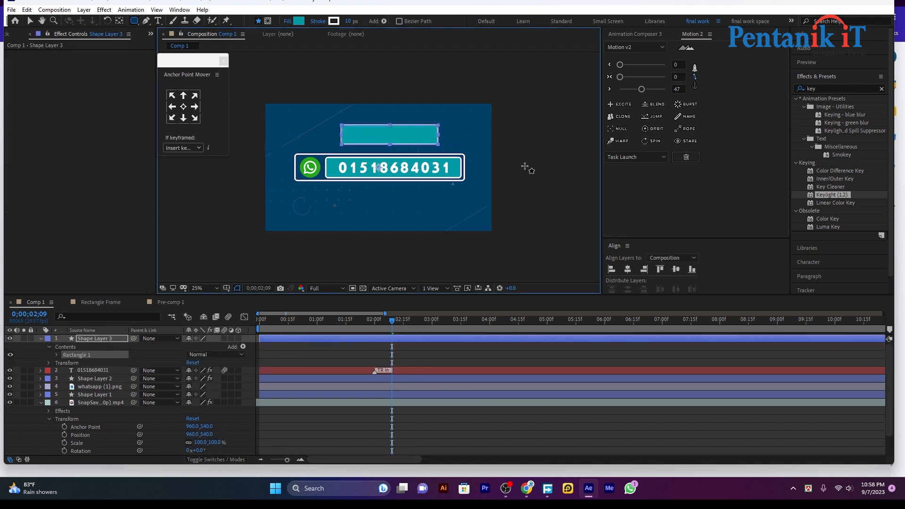
{"action": "left_click", "coordinate": [29, 21]}
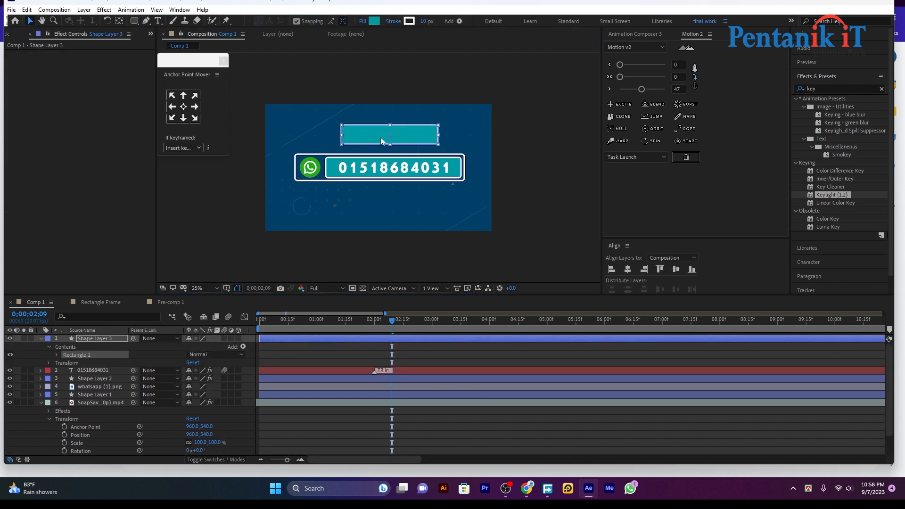
{"action": "left_click", "coordinate": [469, 128]}
{"action": "left_click", "coordinate": [159, 21]}
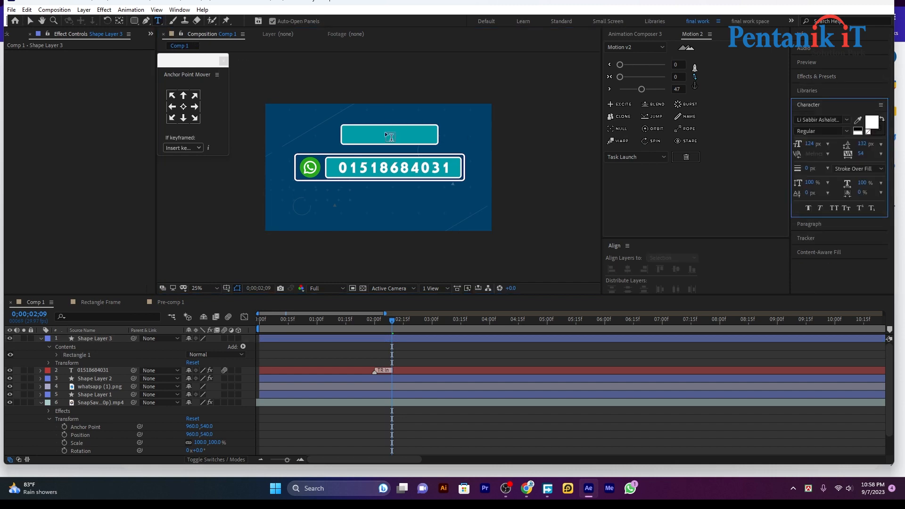
Type the label 'Contract Us' inside the teal rectangle and centre it.
{"action": "left_click", "coordinate": [383, 132]}
{"action": "type", "text": "Con"}
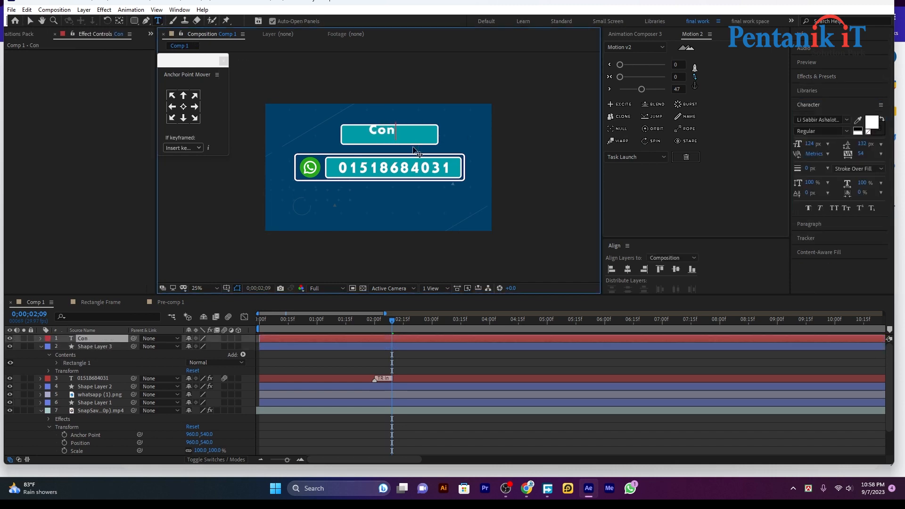
{"action": "type", "text": "tract Us"}
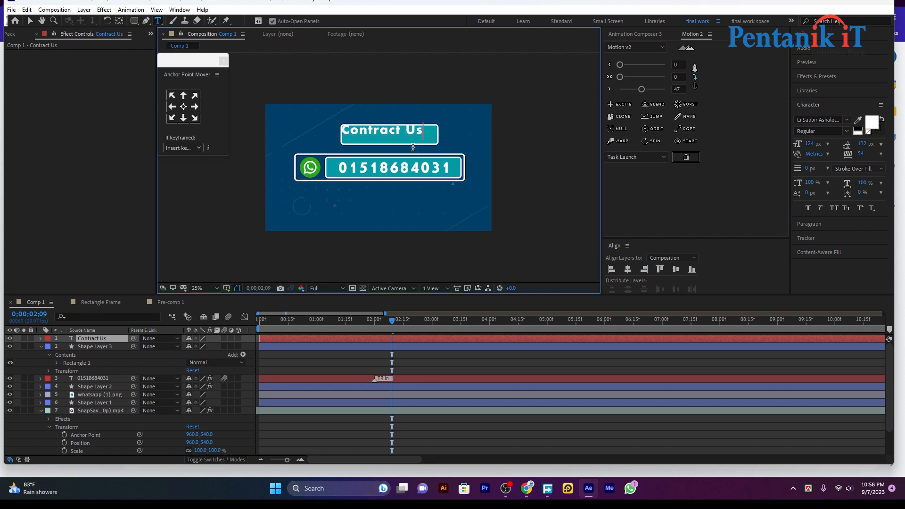
{"action": "left_click", "coordinate": [30, 21]}
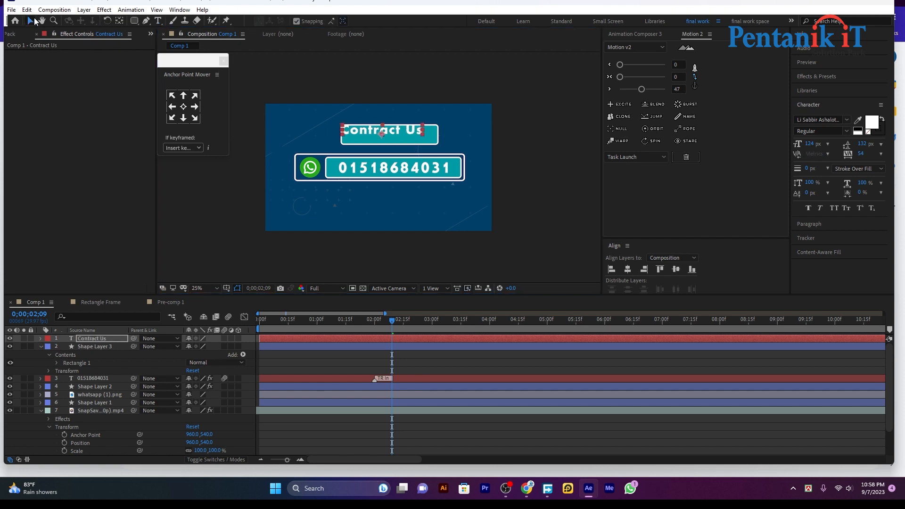
{"action": "left_click_drag", "start_coordinate": [361, 130], "coordinate": [368, 135]}
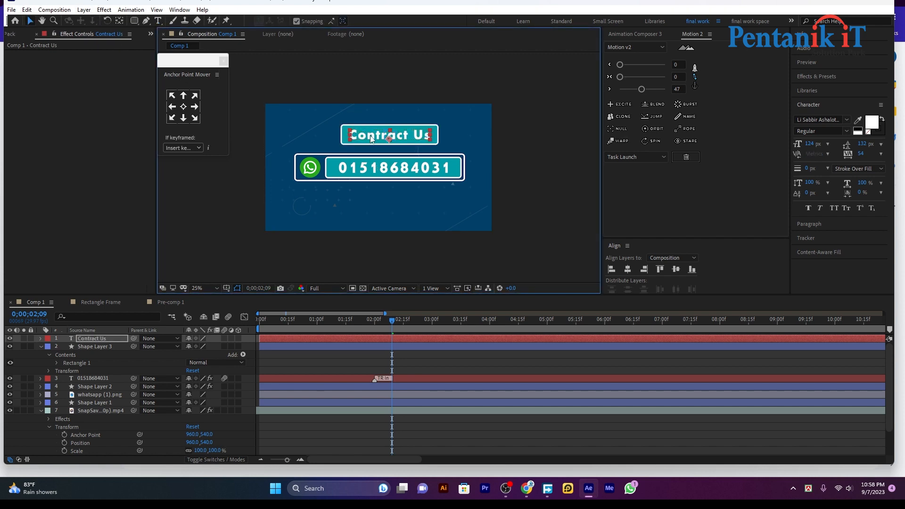
{"action": "left_click", "coordinate": [513, 169]}
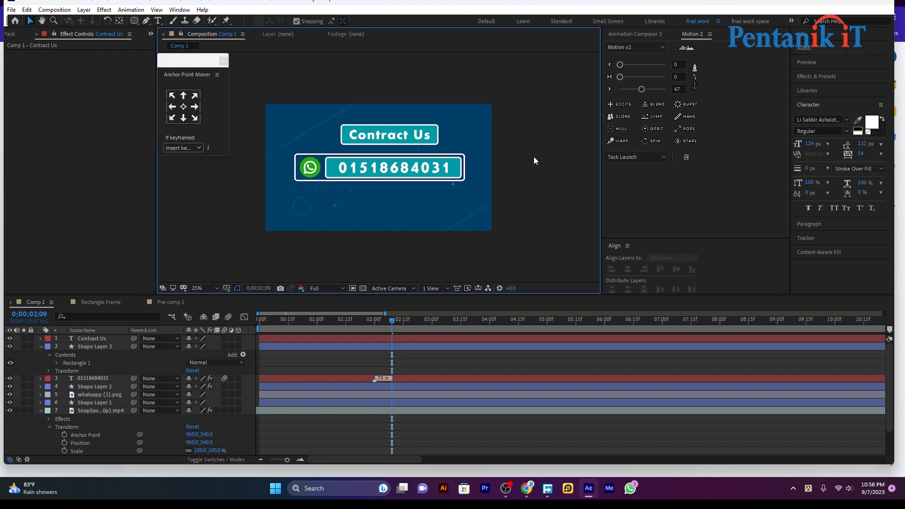
Collapse Shape Layer 3 and the footage layer, then replay Comp 1 from frame 0.
{"action": "left_click", "coordinate": [39, 346]}
{"action": "left_click", "coordinate": [40, 386]}
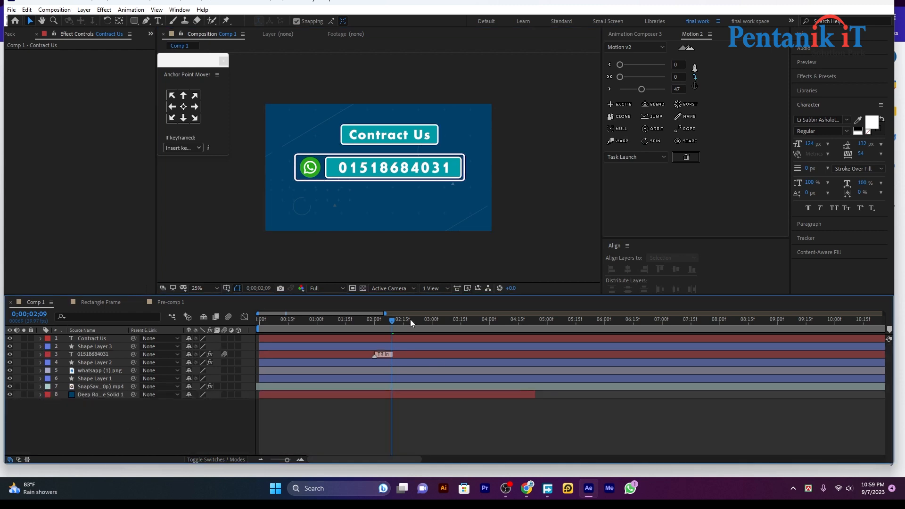
{"action": "left_click_drag", "start_coordinate": [410, 318], "coordinate": [206, 303]}
{"action": "key", "text": "space"}
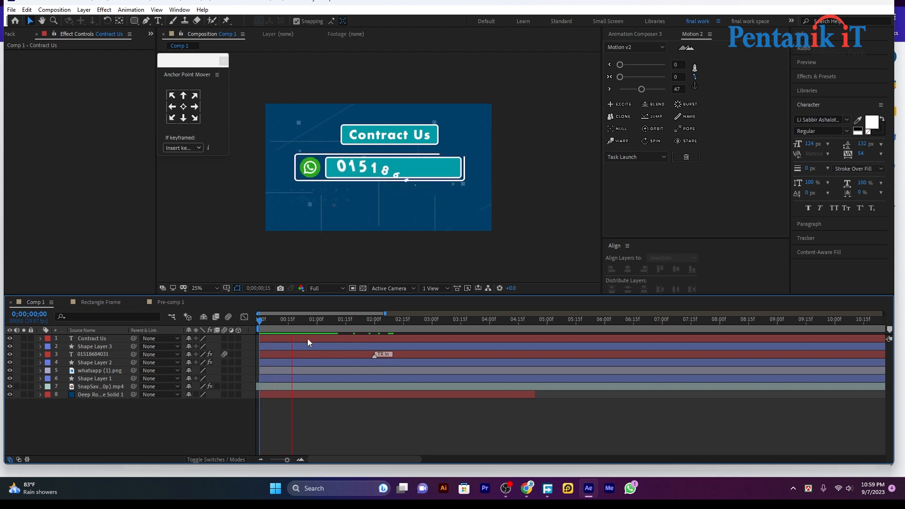